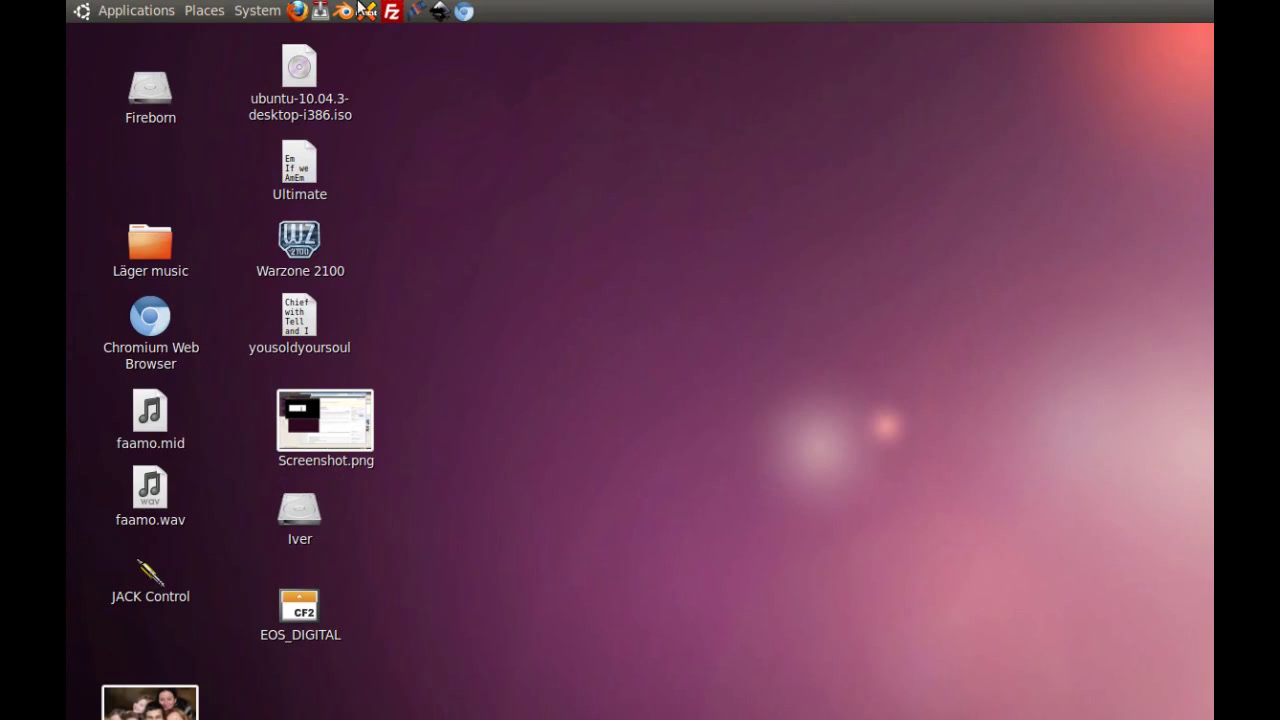
# Launch Inkscape Vector Graphics Editor with a new document and arrange its window
pyautogui.click(134, 10)
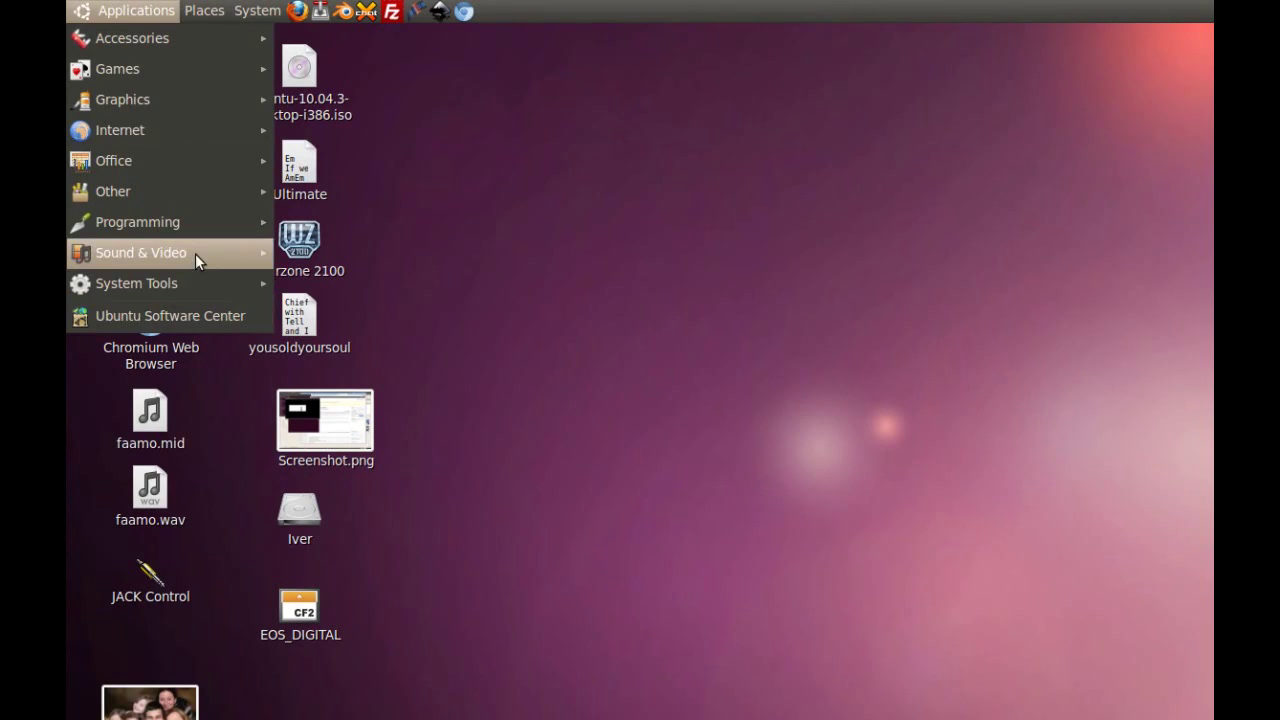
pyautogui.moveTo(190, 100)
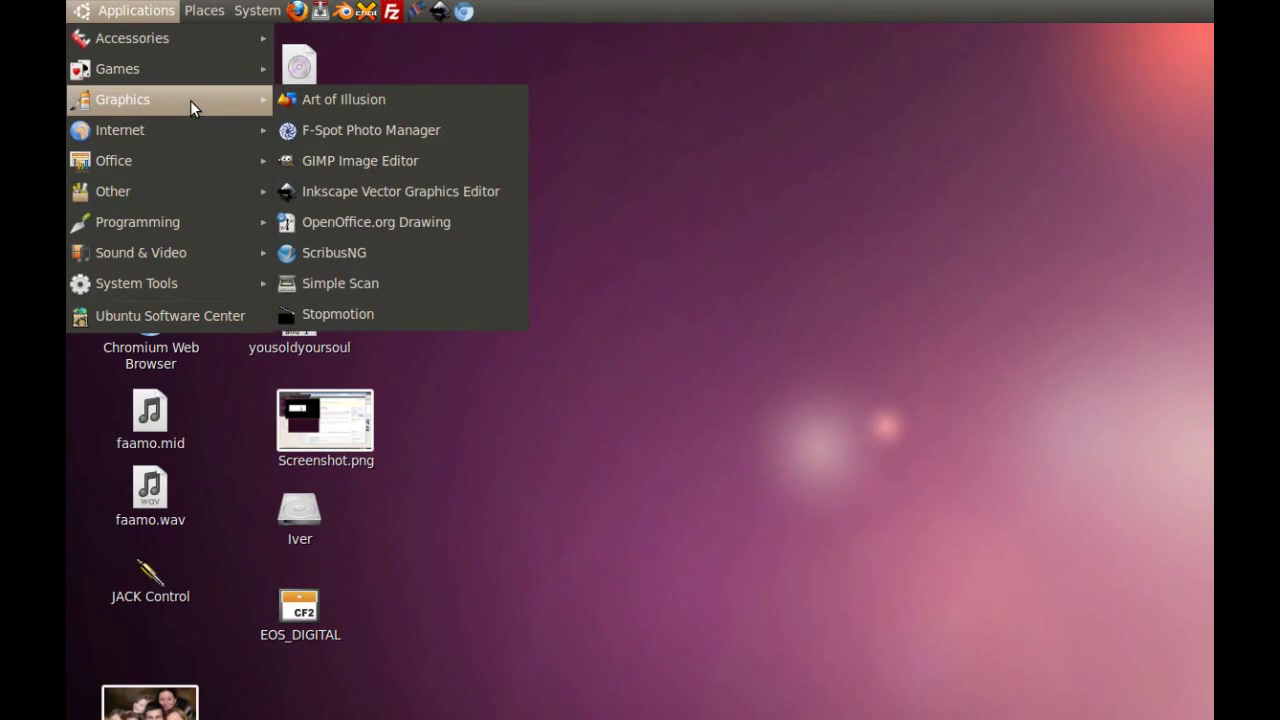
pyautogui.click(477, 195)
pyautogui.moveTo(690, 560); pyautogui.dragTo(1140, 660)
# Add a rectangular grid to the document in Document Properties, with mm as its grid units
pyautogui.click(278, 88)
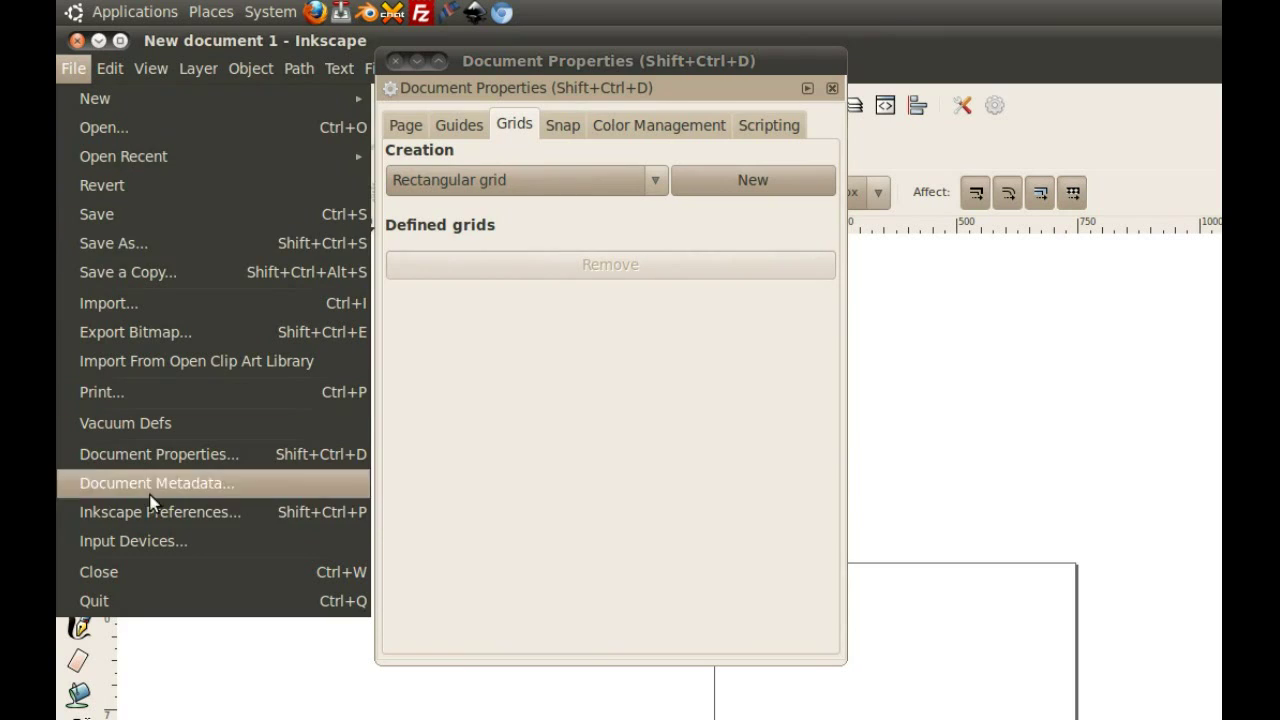
pyautogui.click(514, 131)
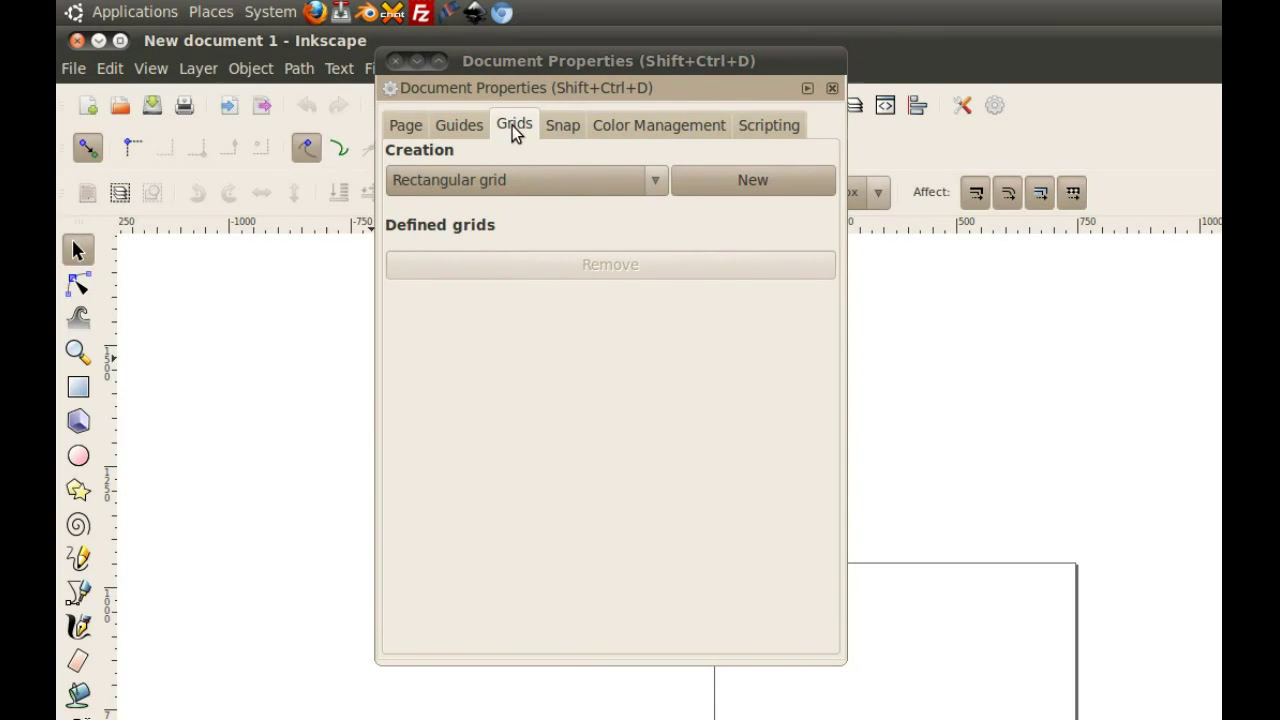
pyautogui.click(659, 192)
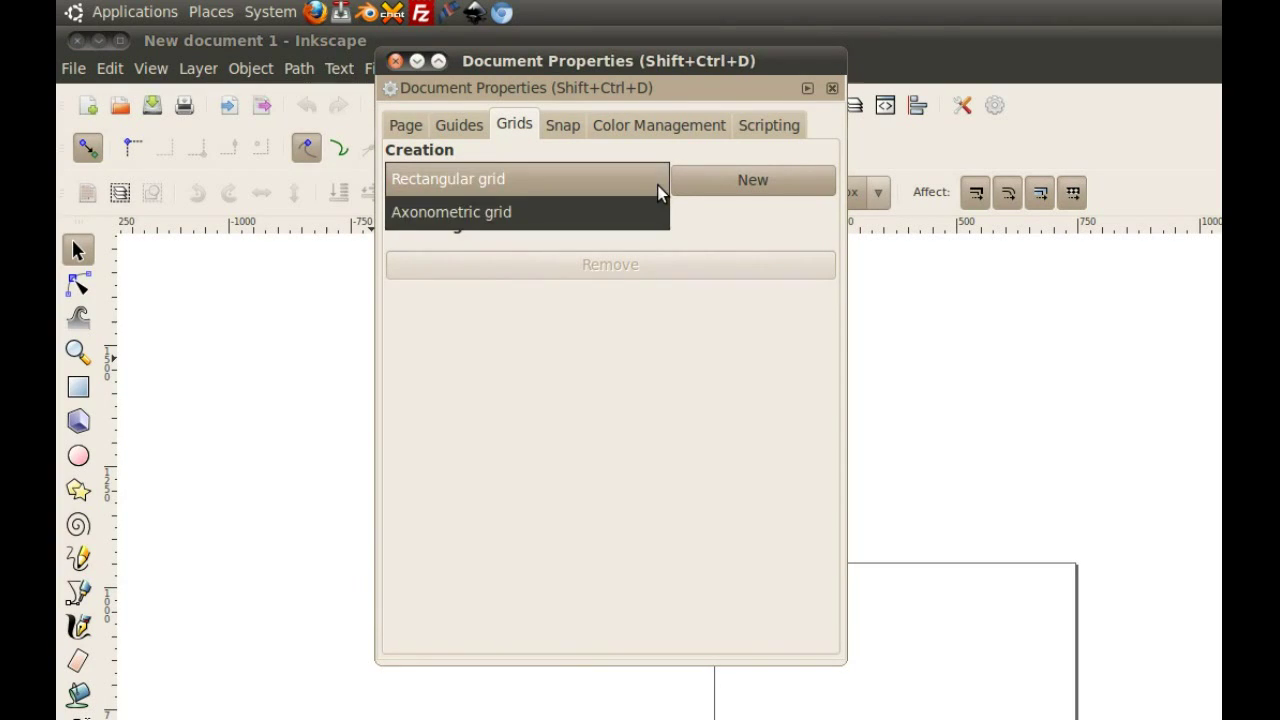
pyautogui.click(660, 192)
pyautogui.click(814, 189)
pyautogui.click(800, 388)
pyautogui.click(800, 388)
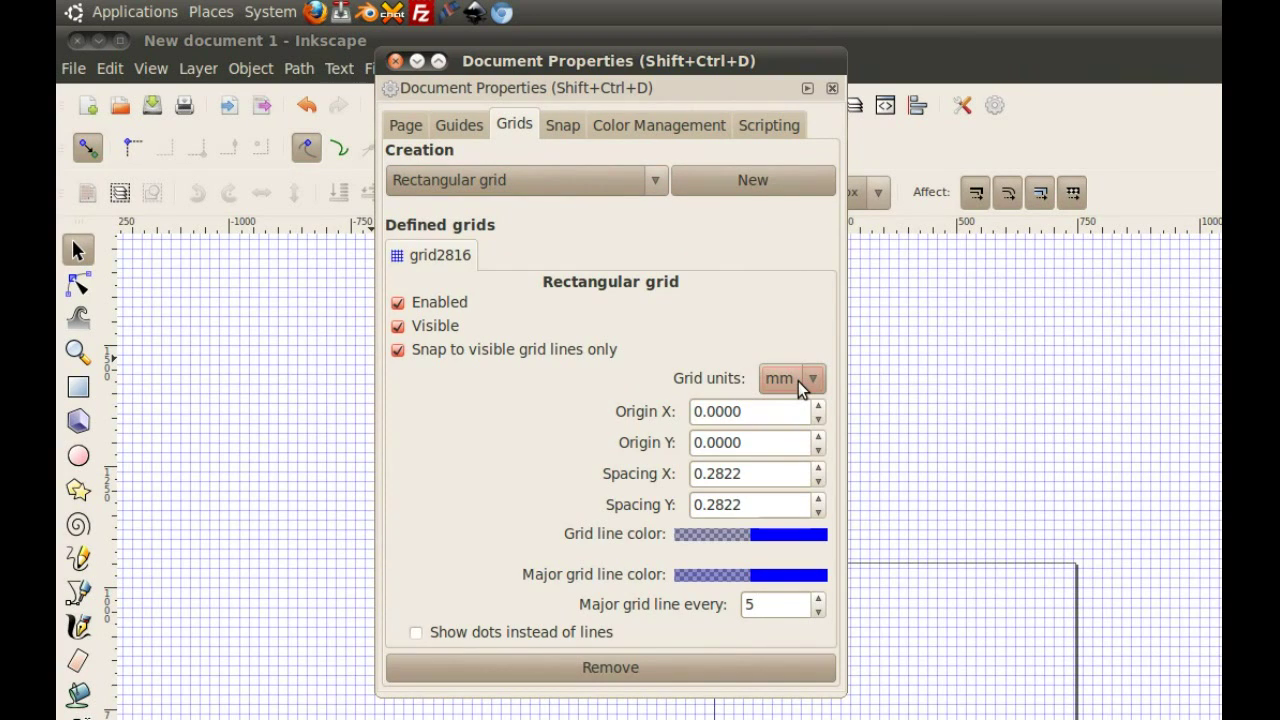
# Set the rectangular grid's X and Y spacing to 1 mm
pyautogui.moveTo(763, 473); pyautogui.dragTo(690, 480)
pyautogui.write('1')
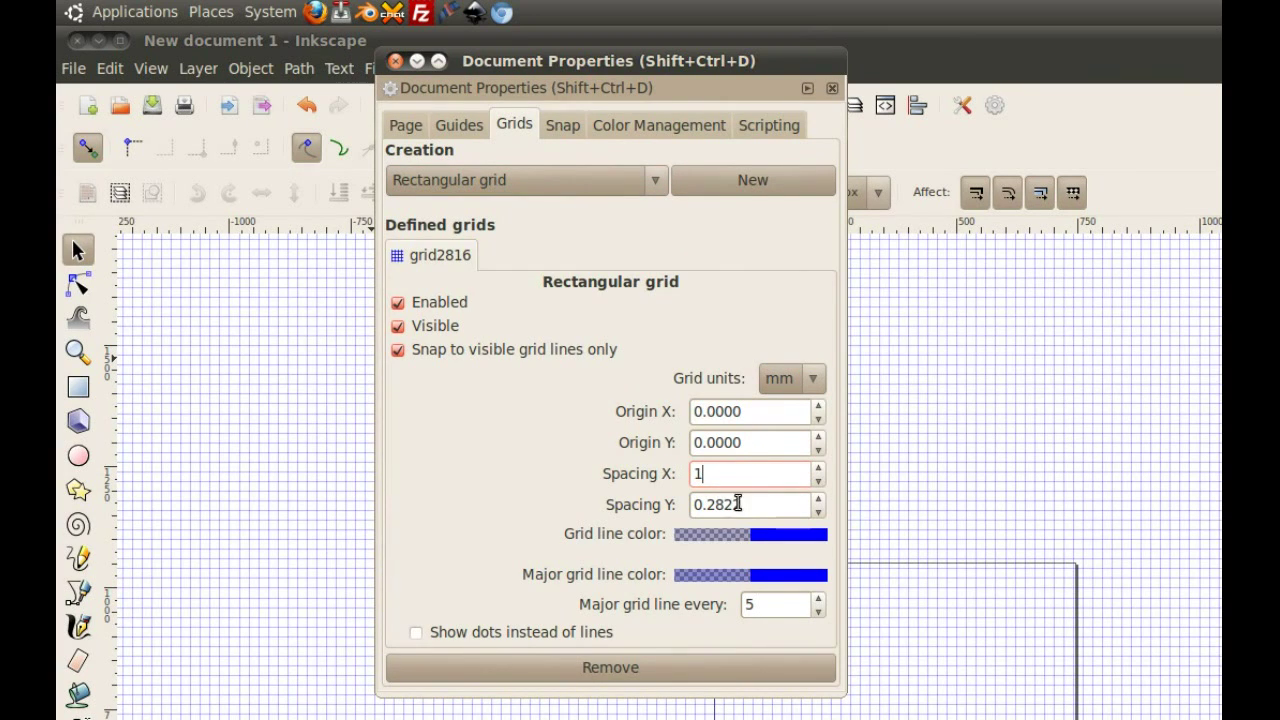
pyautogui.press('Tab')
pyautogui.write('1')
pyautogui.press('Return')
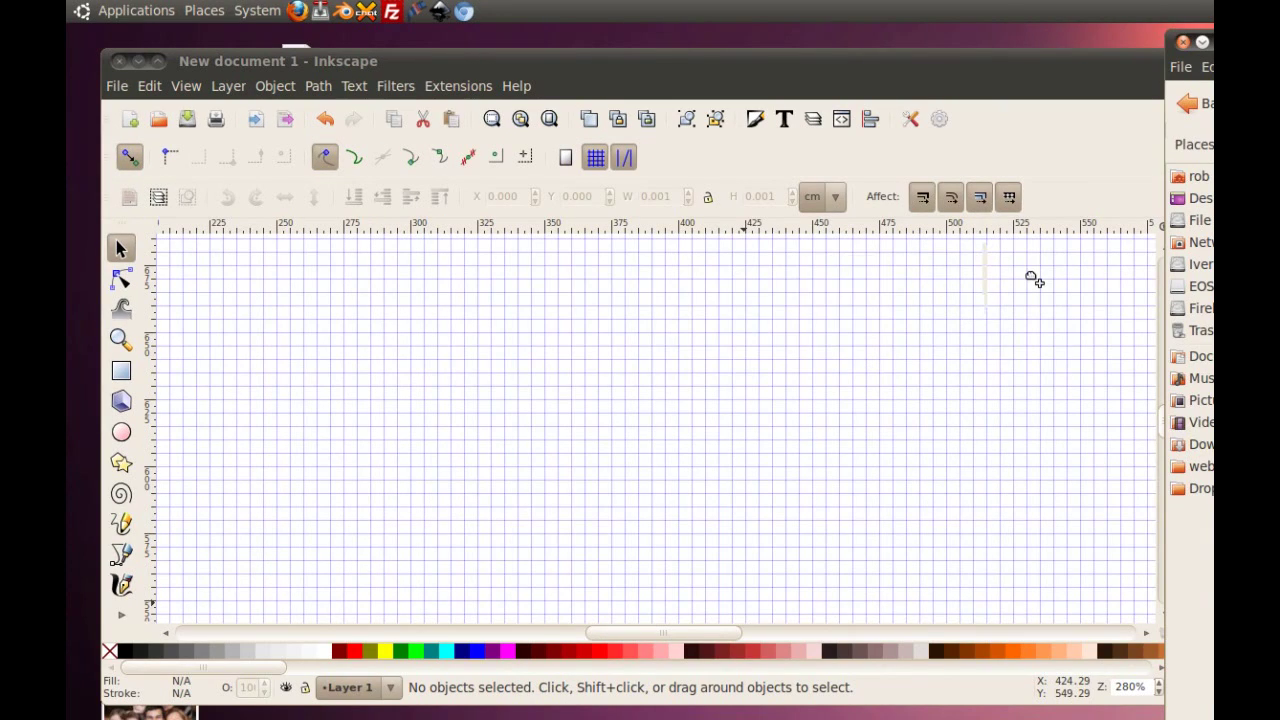
# Bring the sunglasses photo IMG_0928.JPG from the file browser onto the canvas as a tracing reference
pyautogui.moveTo(1033, 278); pyautogui.dragTo(556, 404)
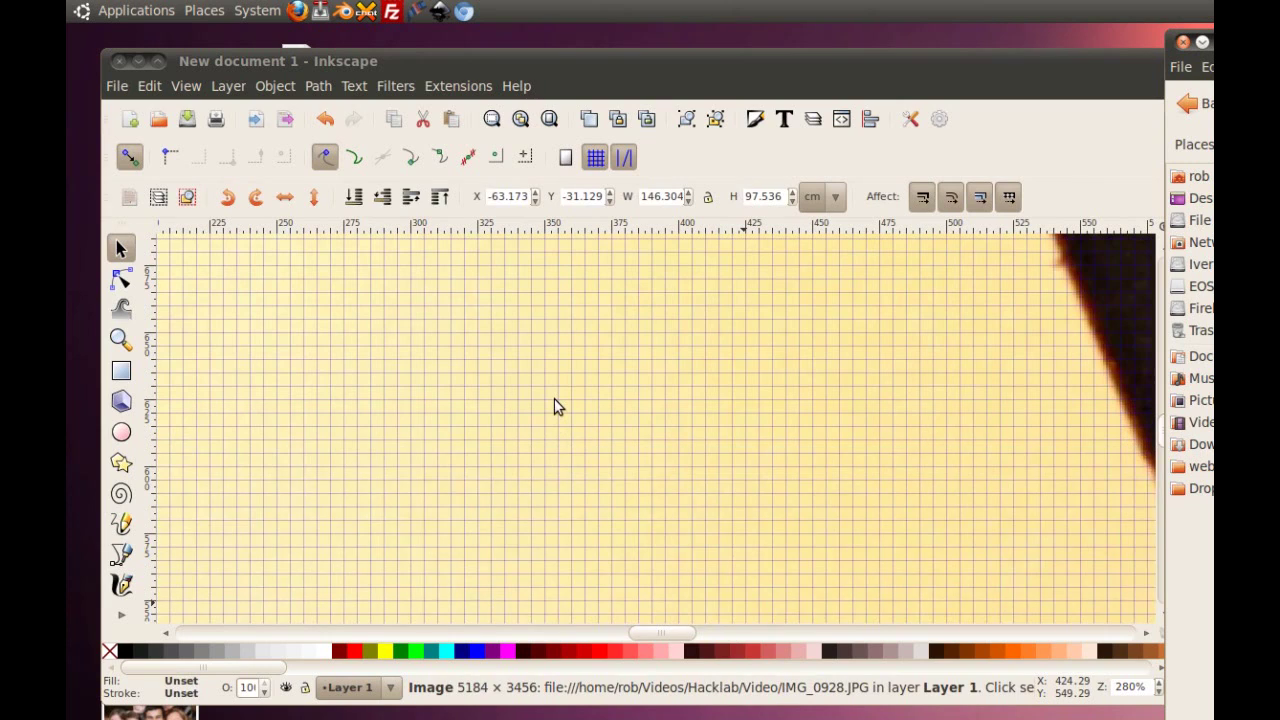
pyautogui.press('5')
# Trace the outer contour of the frame's left half, up to the middle of the bridge, as a closed Bezier path
pyautogui.moveTo(670, 475); pyautogui.dragTo(622, 446)
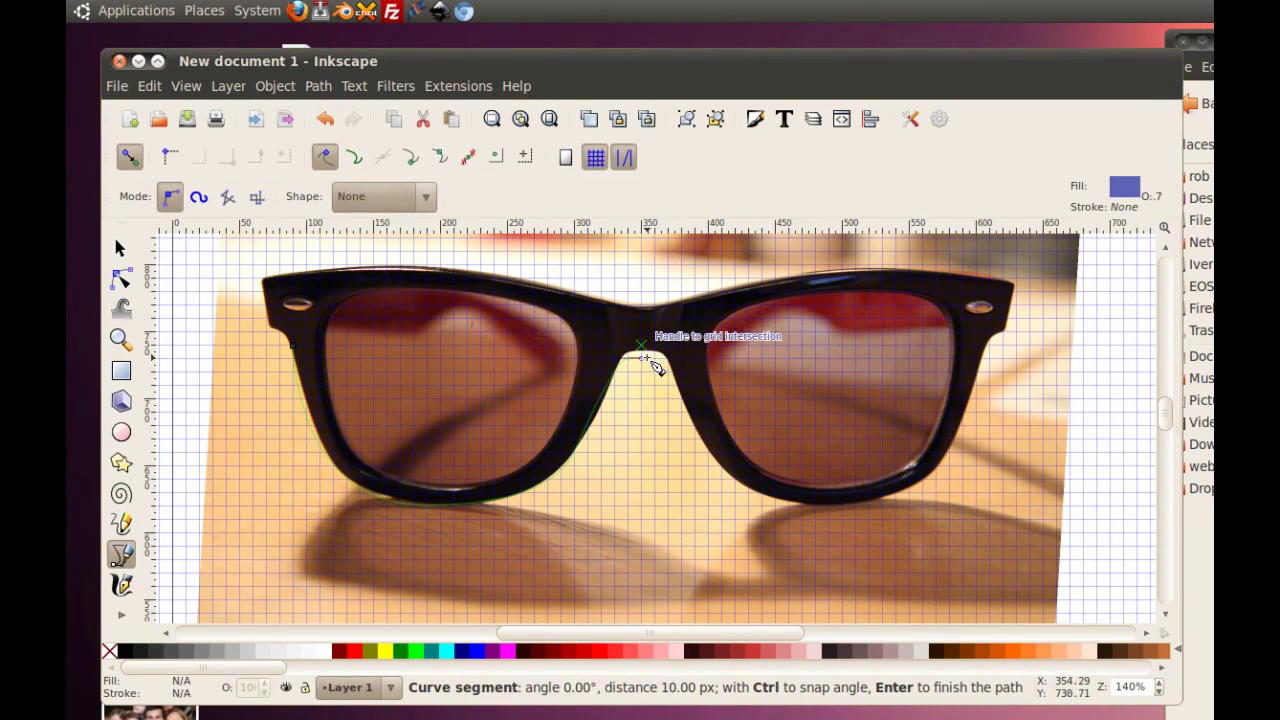
pyautogui.click(627, 357)
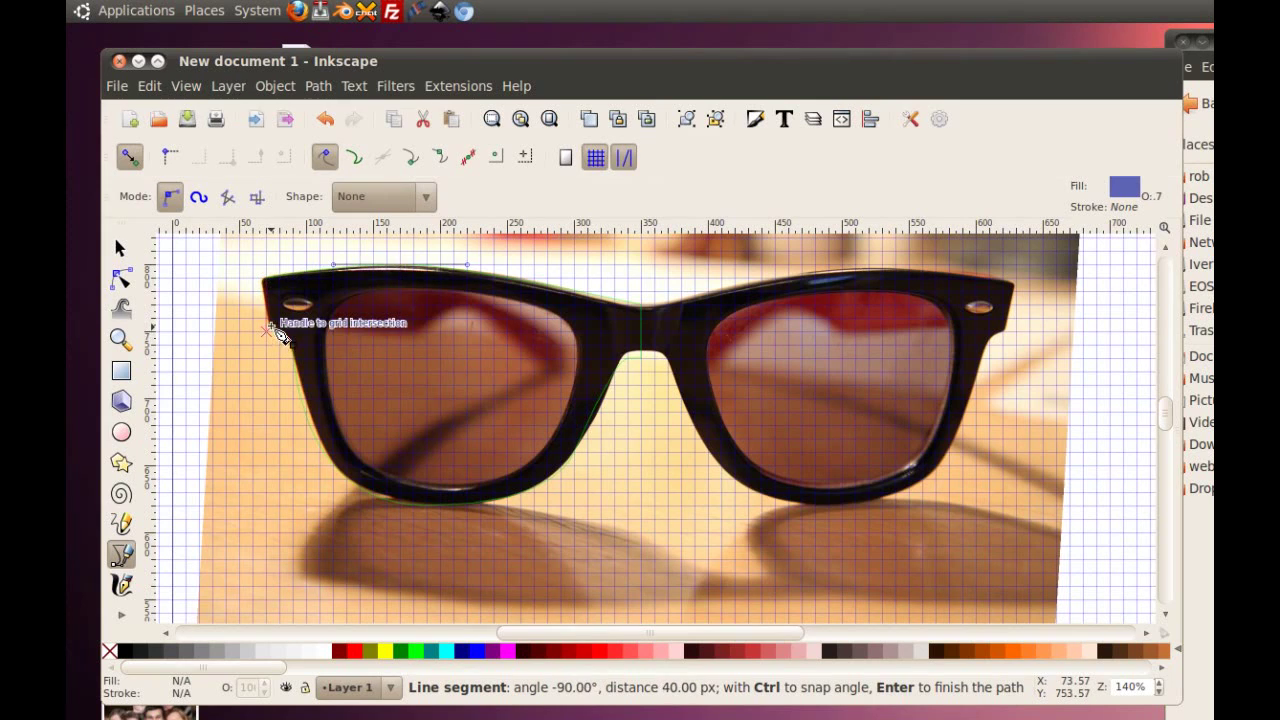
pyautogui.click(266, 331)
pyautogui.click(293, 345)
pyautogui.click(121, 279)
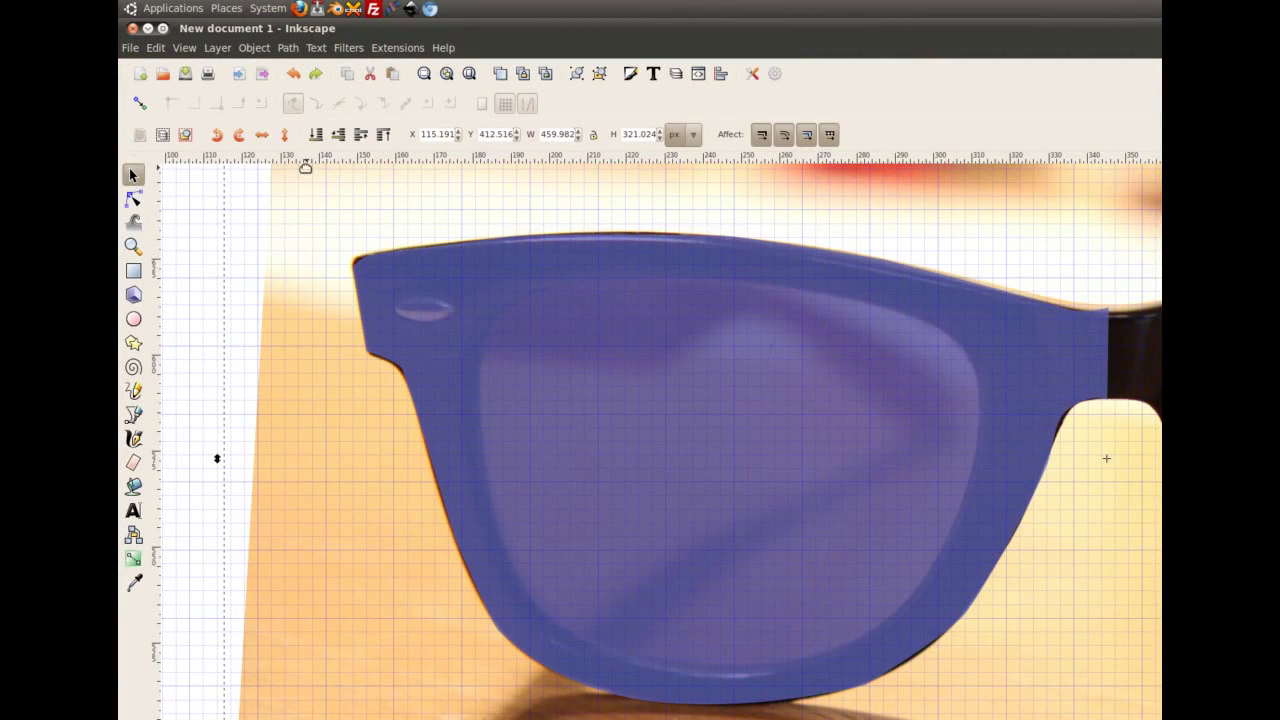
# Trace the left lens opening as a closed Bezier path on top of the blue frame shape
pyautogui.click(133, 415)
pyautogui.click(478, 396)
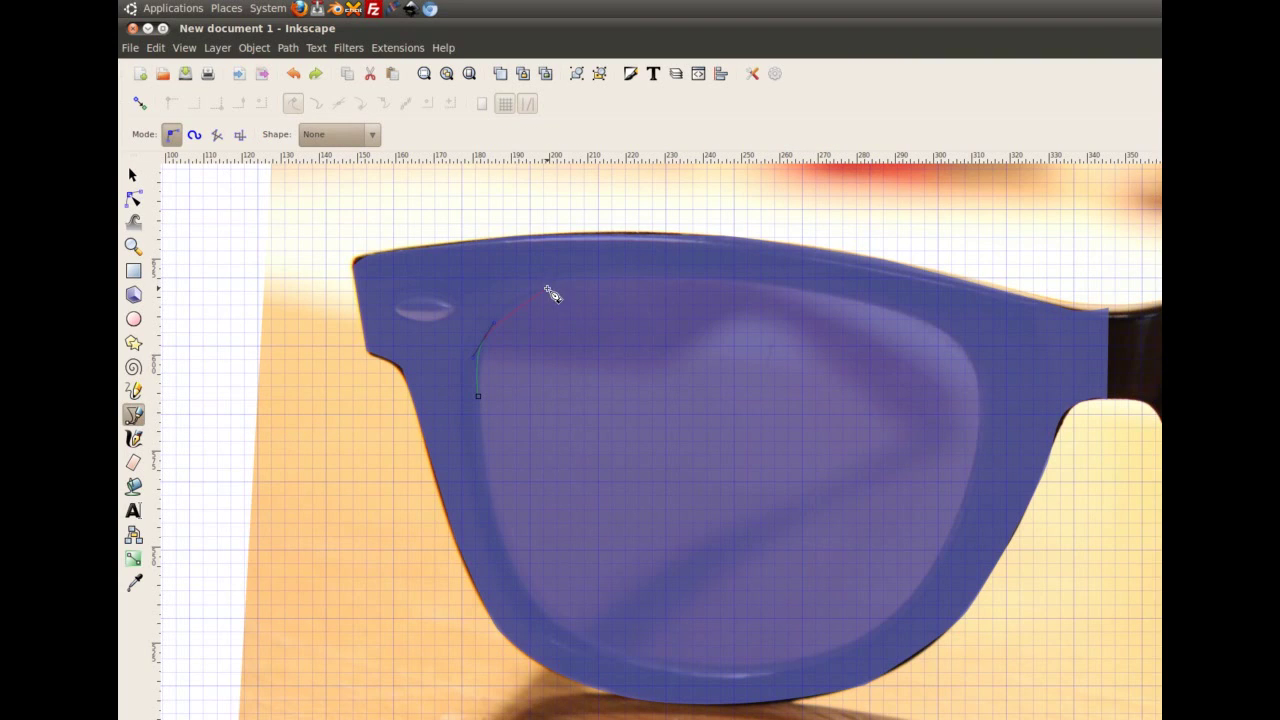
pyautogui.click(547, 289)
pyautogui.moveTo(691, 280); pyautogui.dragTo(702, 282)
pyautogui.moveTo(885, 304); pyautogui.dragTo(921, 318)
pyautogui.click(974, 353)
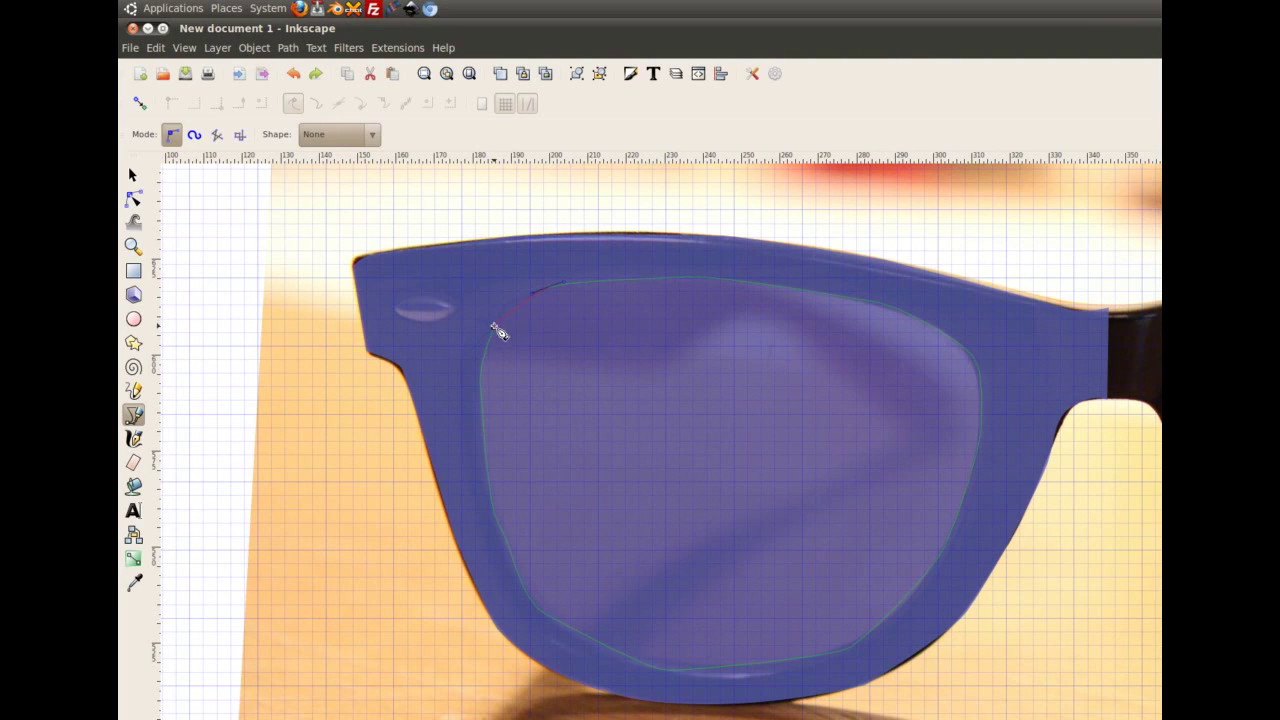
pyautogui.moveTo(505, 313); pyautogui.dragTo(501, 322)
pyautogui.click(494, 327)
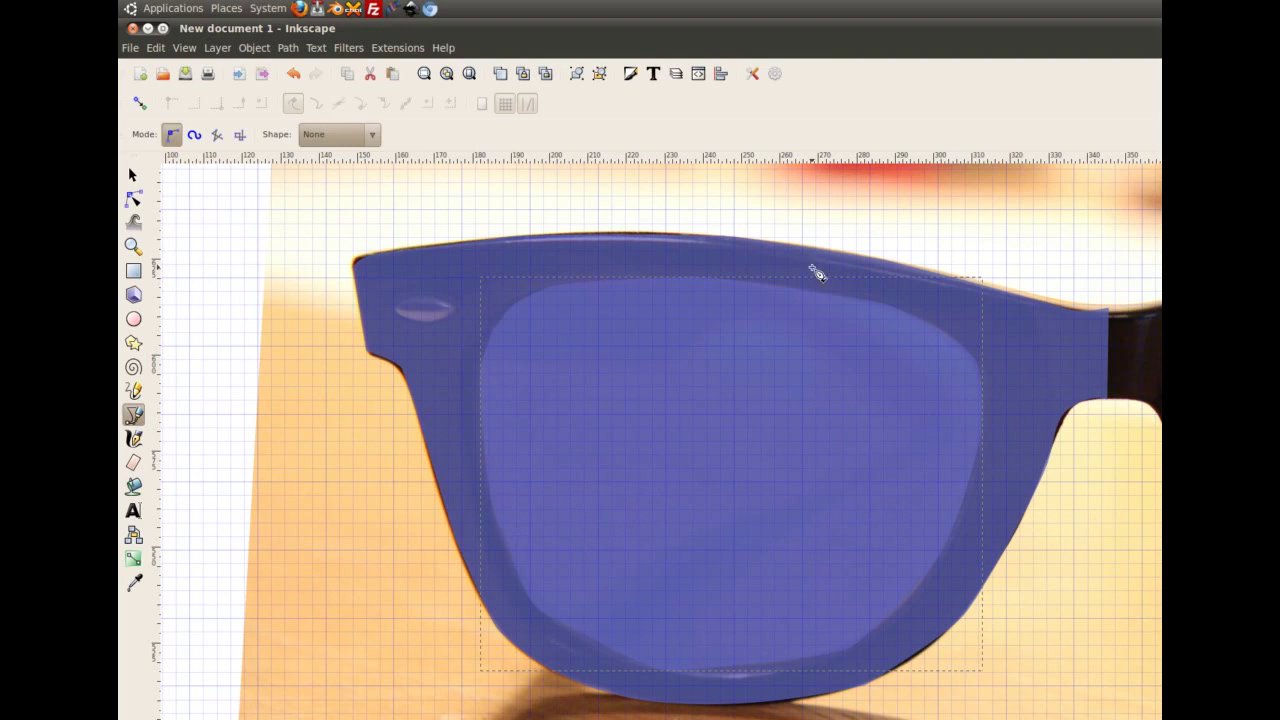
# Subtract the lens shape from the left half of the frame with the Difference path operation
pyautogui.click(133, 175)
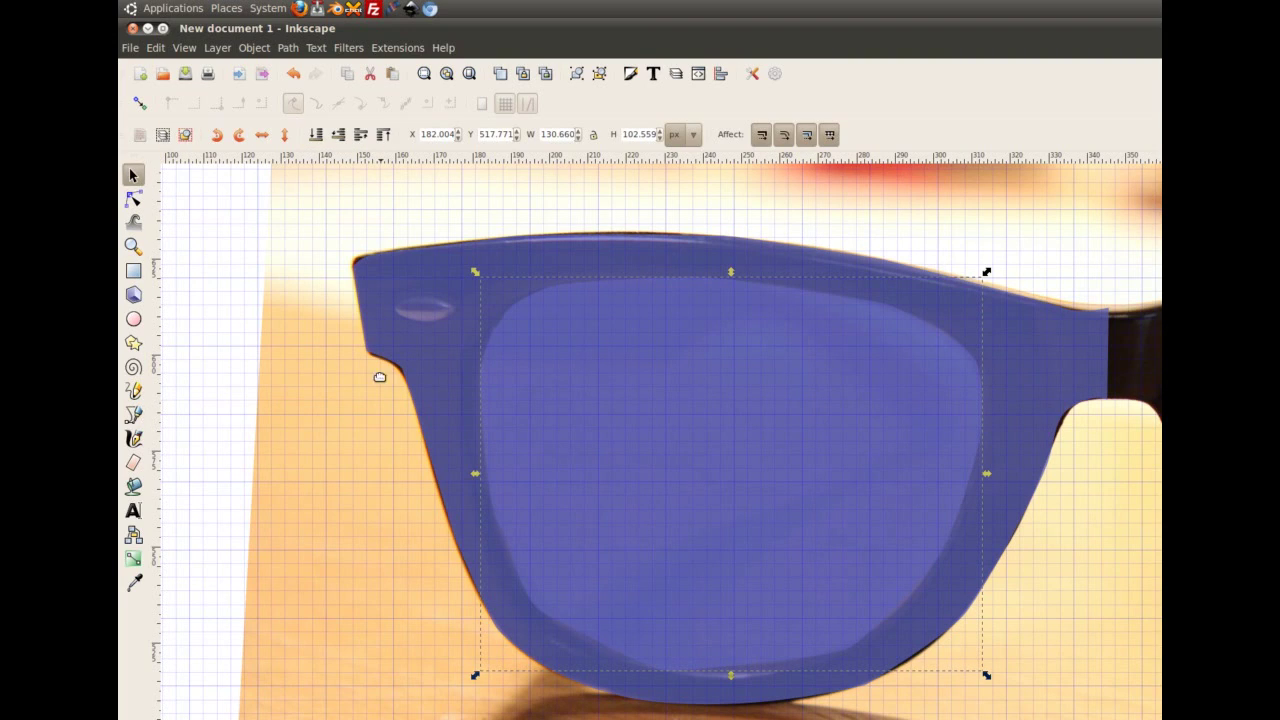
pyautogui.keyDown('shift'); pyautogui.click(1035, 392); pyautogui.keyUp('shift')
pyautogui.click(288, 47)
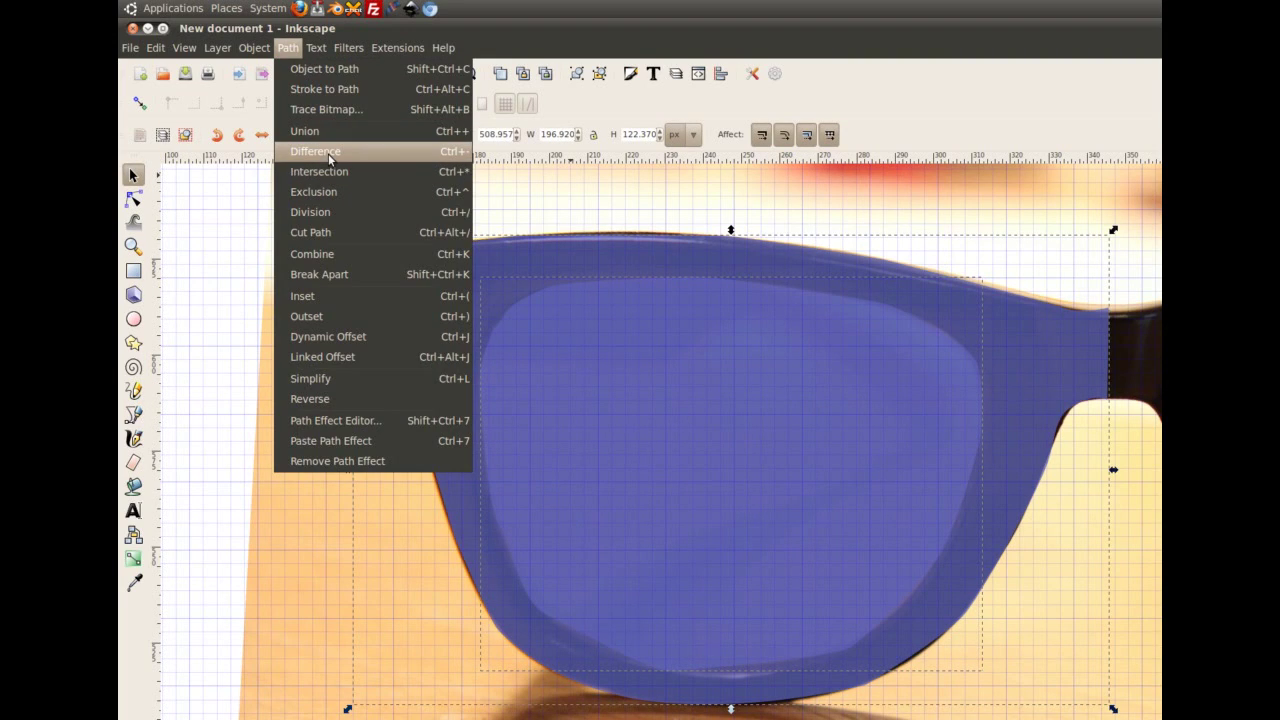
pyautogui.click(329, 153)
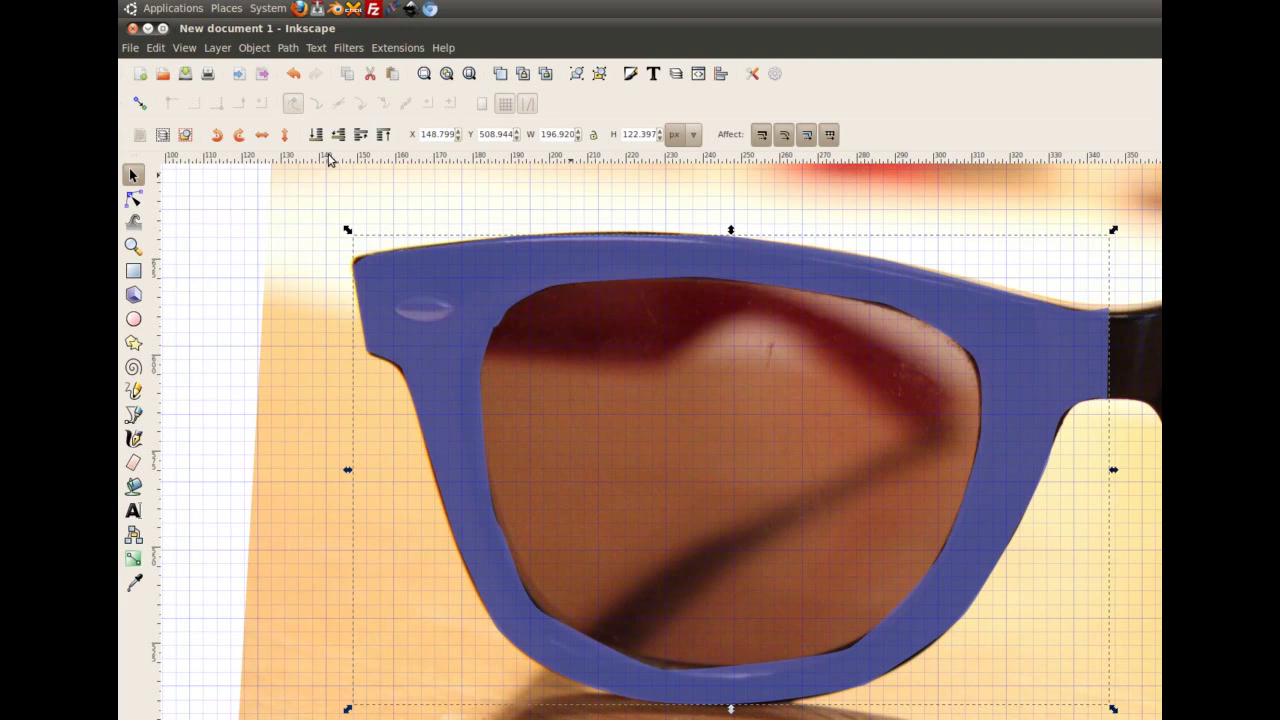
# Duplicate the blue left half of the frame in place
pyautogui.click(1045, 353)
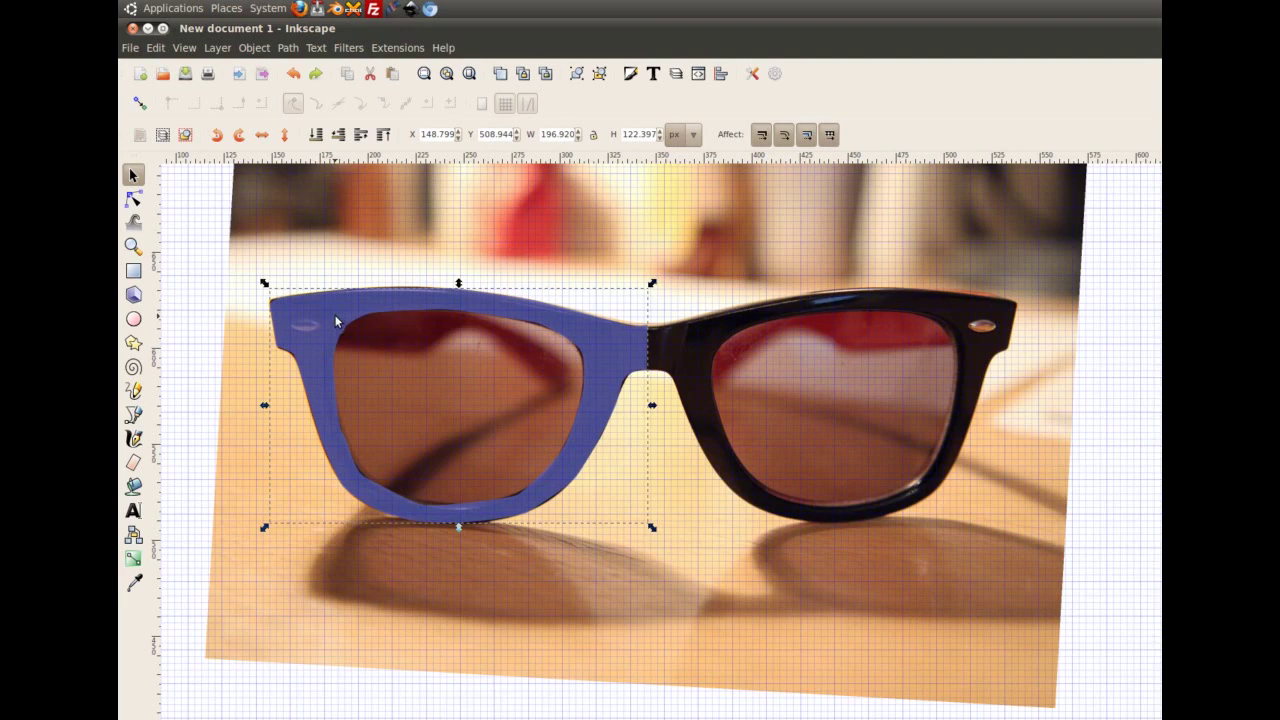
pyautogui.rightClick(330, 306)
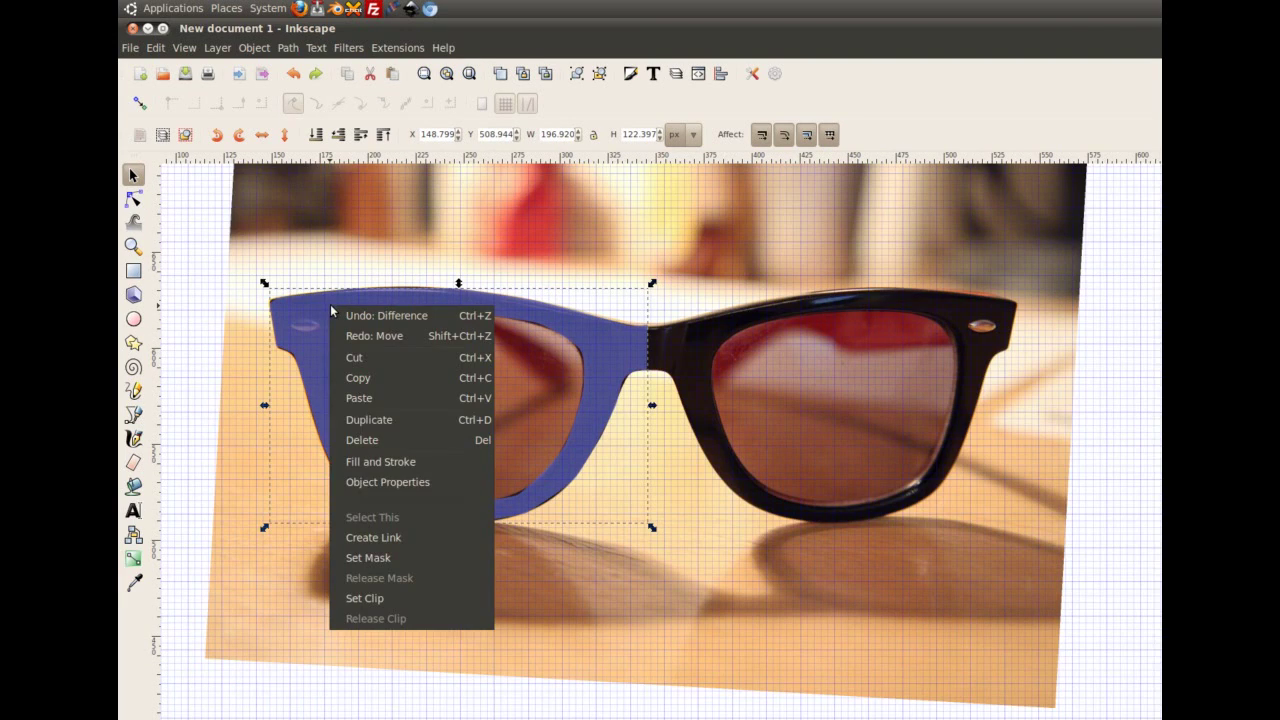
pyautogui.click(401, 425)
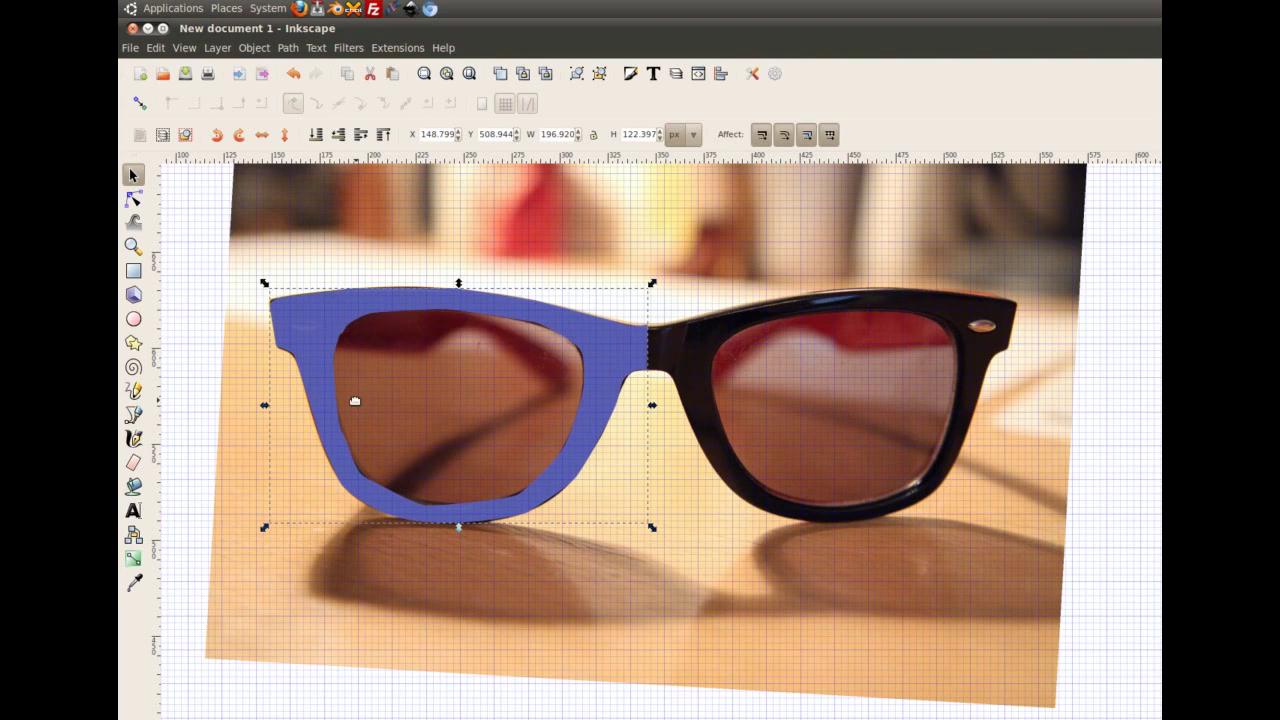
pyautogui.moveTo(314, 326); pyautogui.dragTo(477, 322)
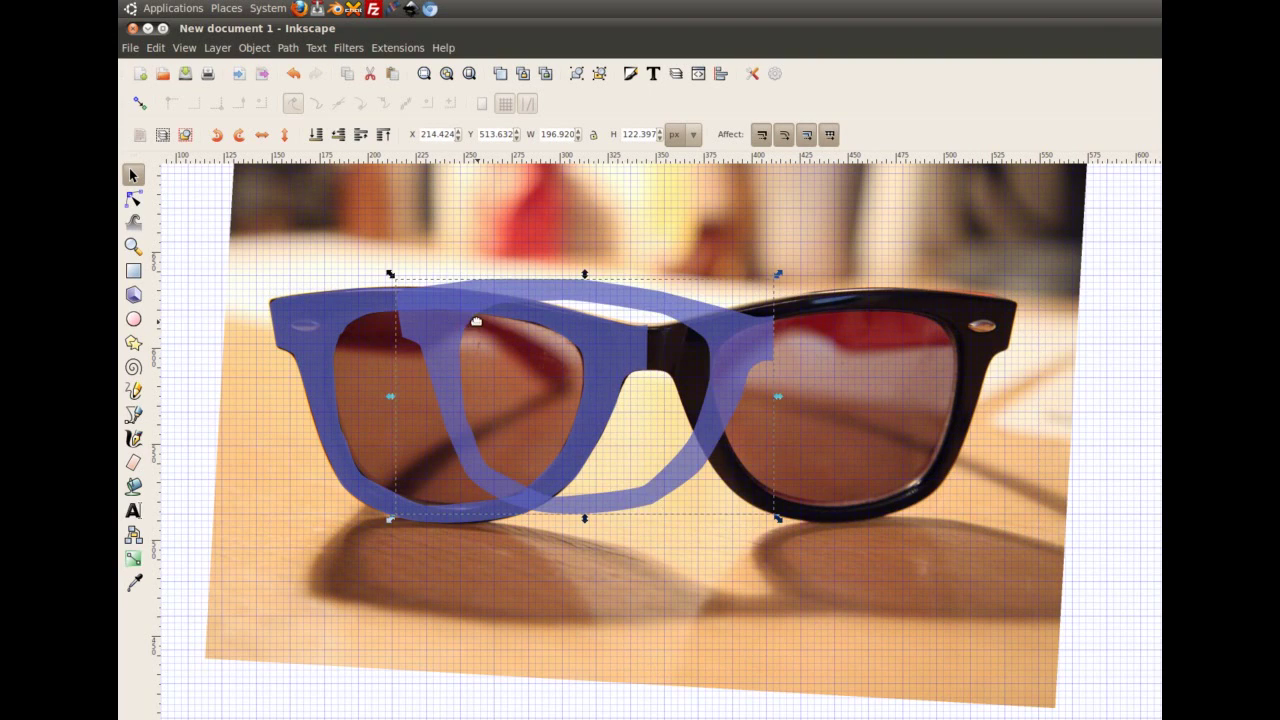
pyautogui.hotkey('ctrl', 'z')
# Flip the duplicated half horizontally and place it over the right half of the sunglasses, meeting at the bridge
pyautogui.click(254, 48)
pyautogui.click(343, 377)
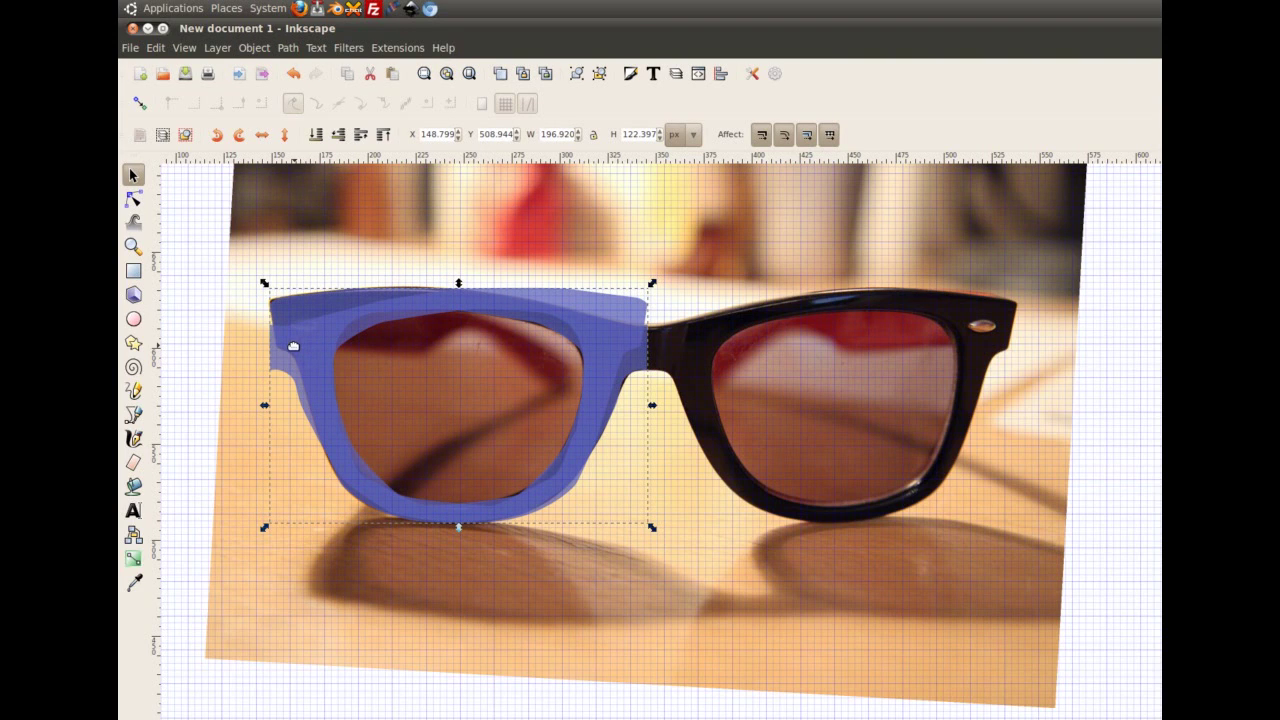
pyautogui.moveTo(293, 346); pyautogui.dragTo(669, 540)
# Unite both frame halves into one path and delete the reference photo
pyautogui.keyDown('shift'); pyautogui.click(618, 356); pyautogui.keyUp('shift')
pyautogui.click(287, 48)
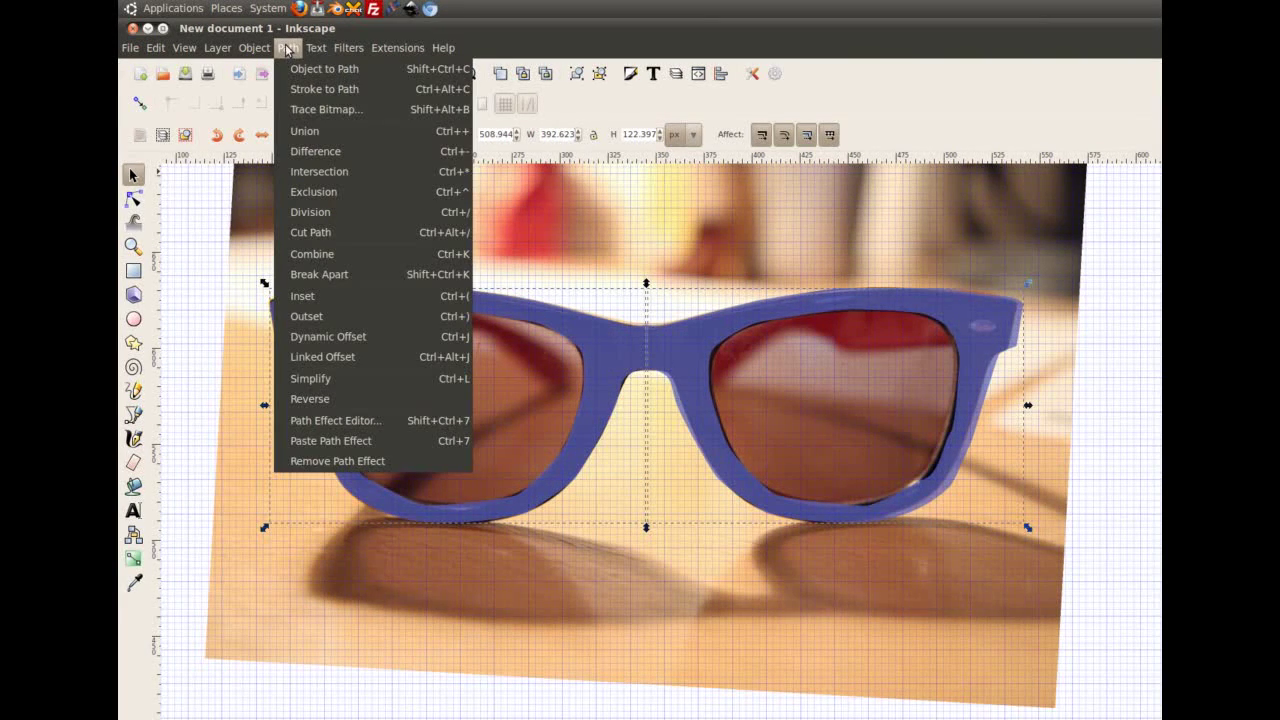
pyautogui.click(328, 130)
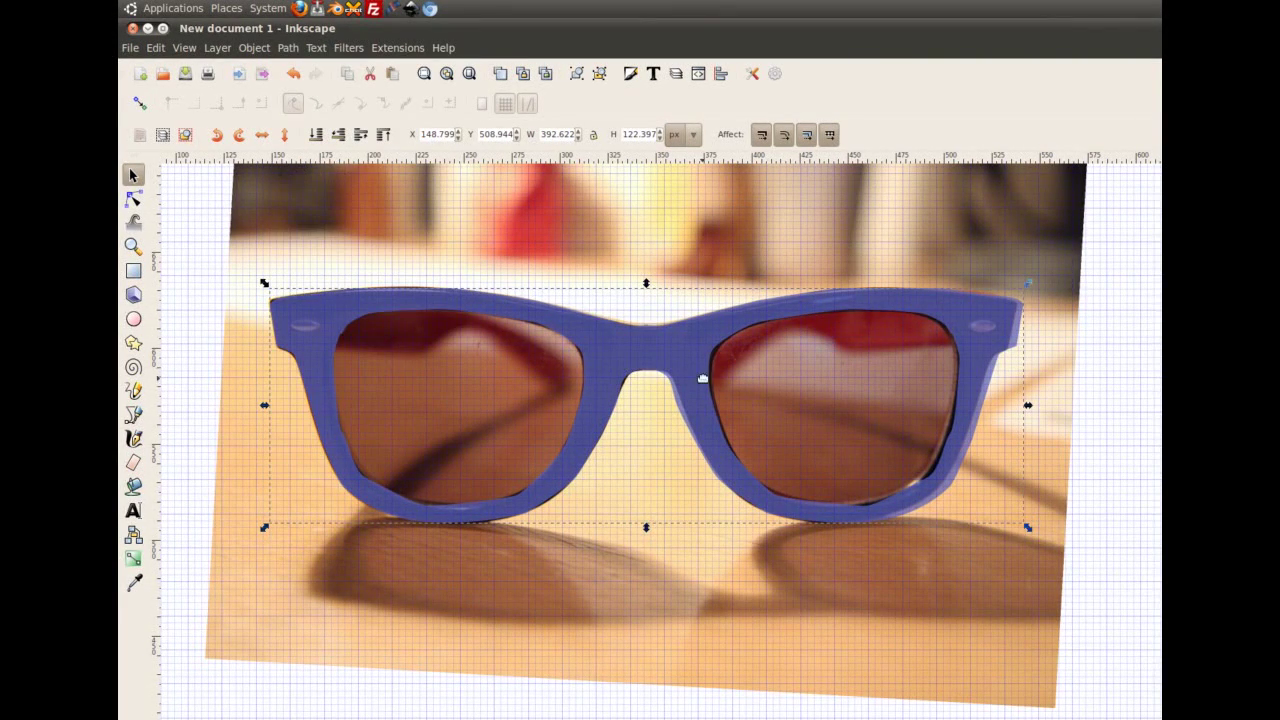
pyautogui.click(559, 651)
pyautogui.press('Delete')
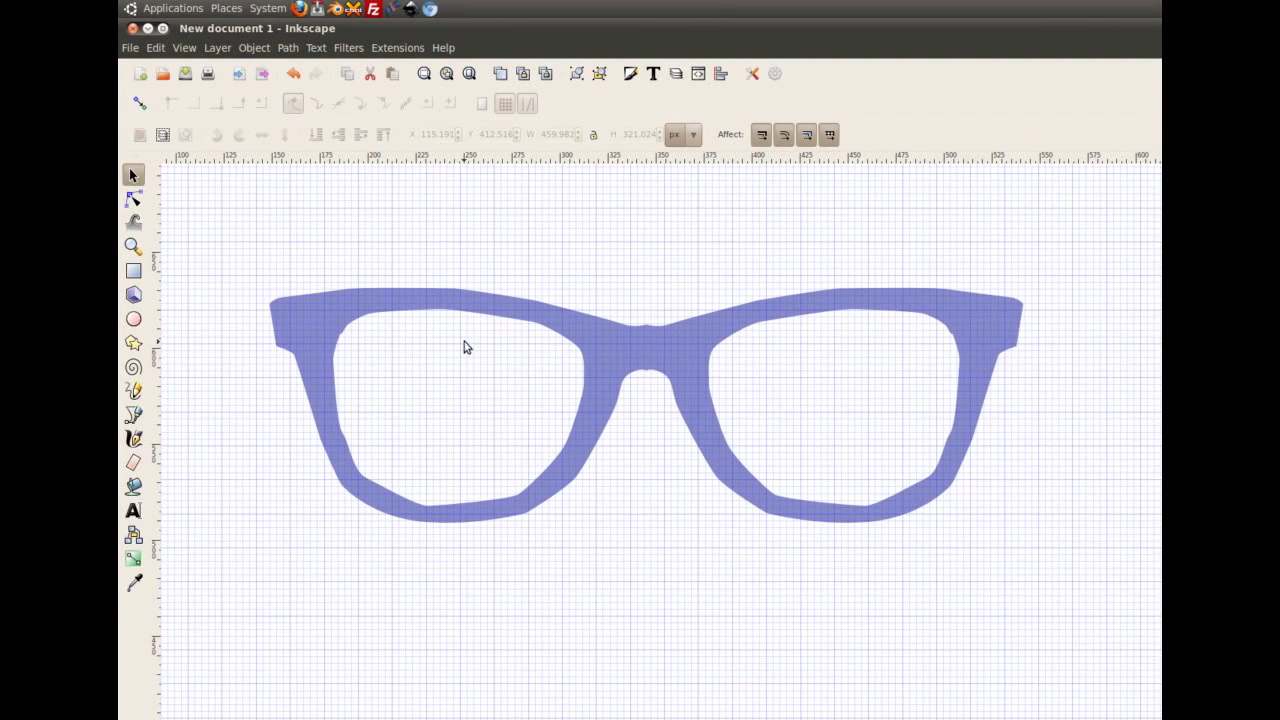
# Delete the extra nodes at the notch in the middle of the bridge's lower edge
pyautogui.click(463, 307)
pyautogui.click(689, 563)
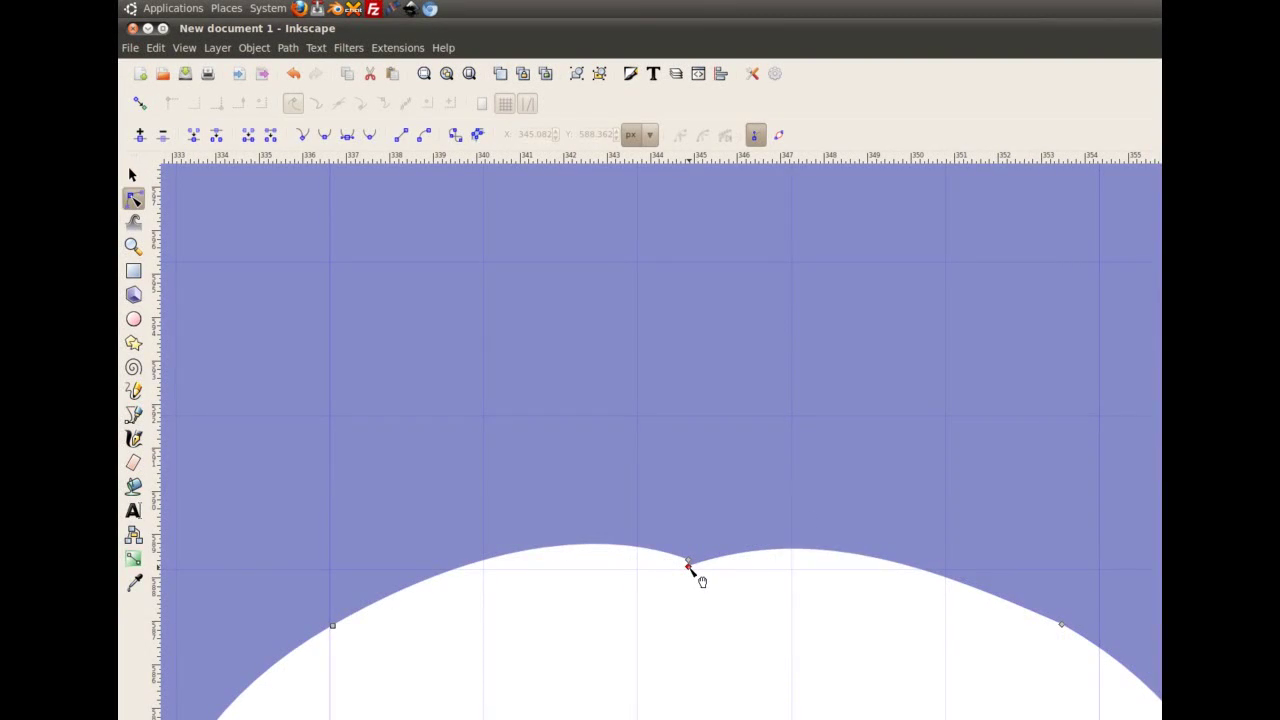
pyautogui.press('Delete')
pyautogui.click(689, 559)
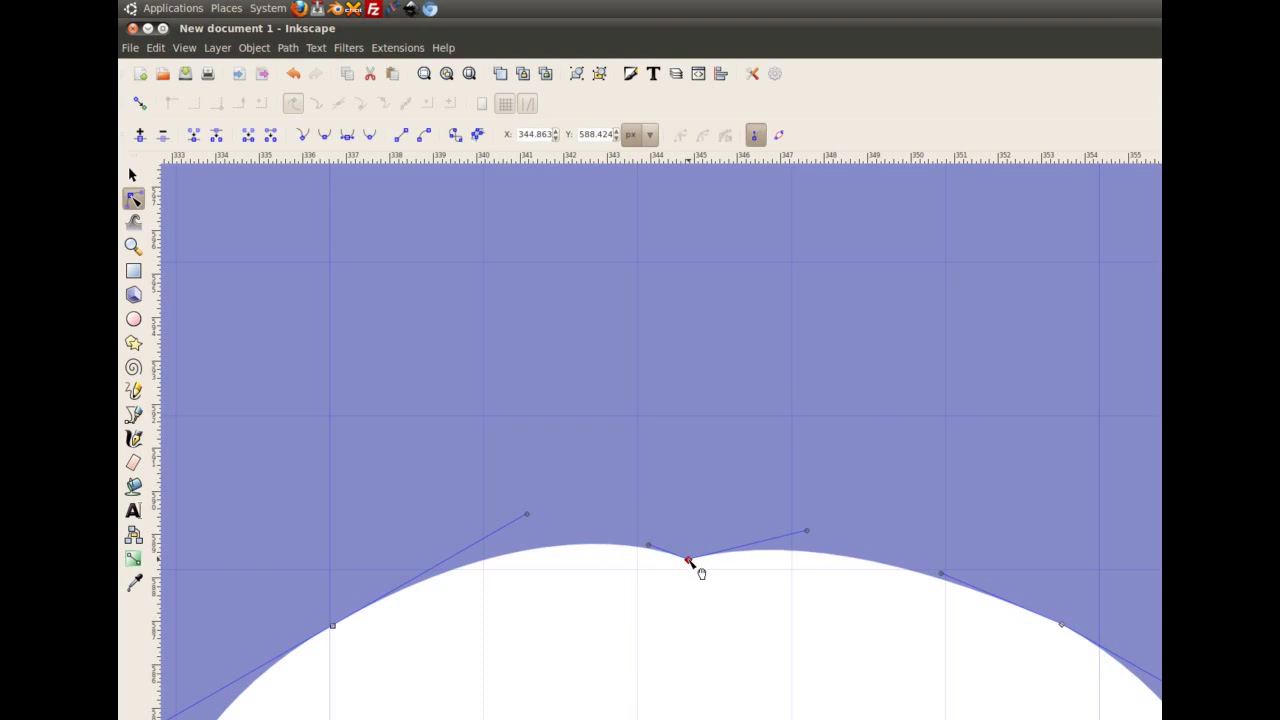
pyautogui.press('Delete')
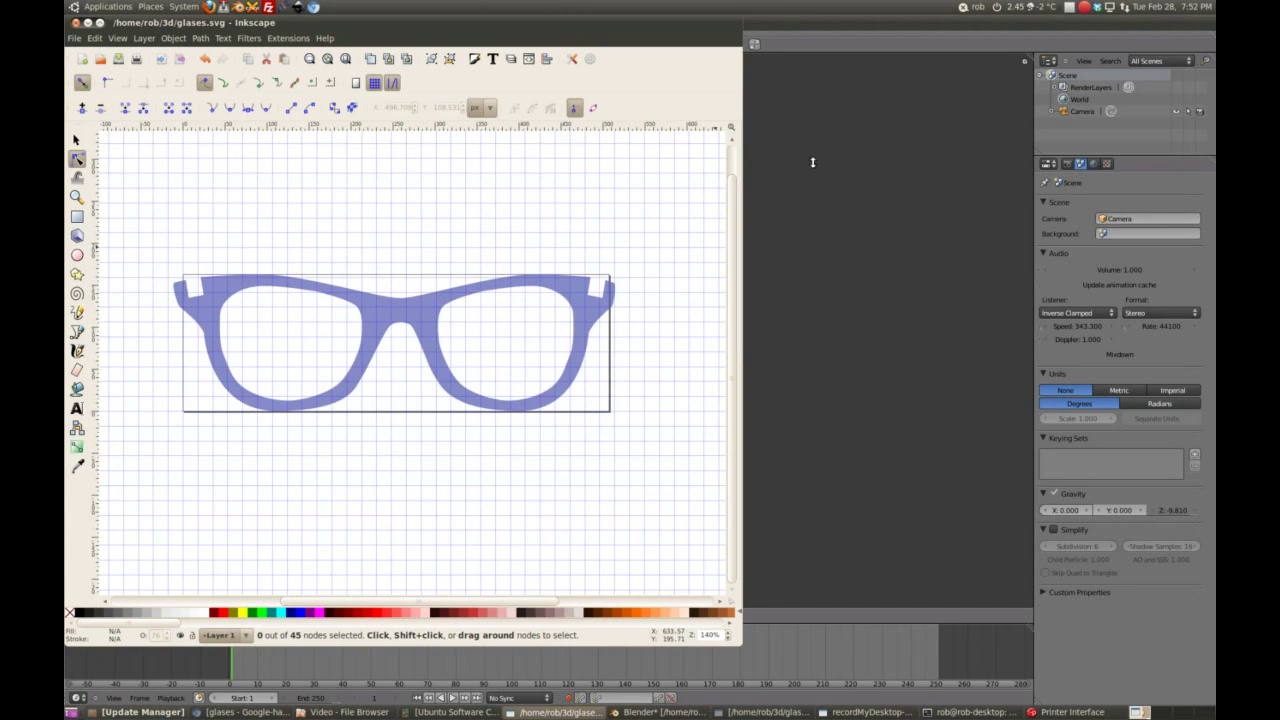
# Select the finished glasses path and save the drawing glases.svg
pyautogui.scroll(1, 309, 302)
pyautogui.scroll(-2, 275, 233)
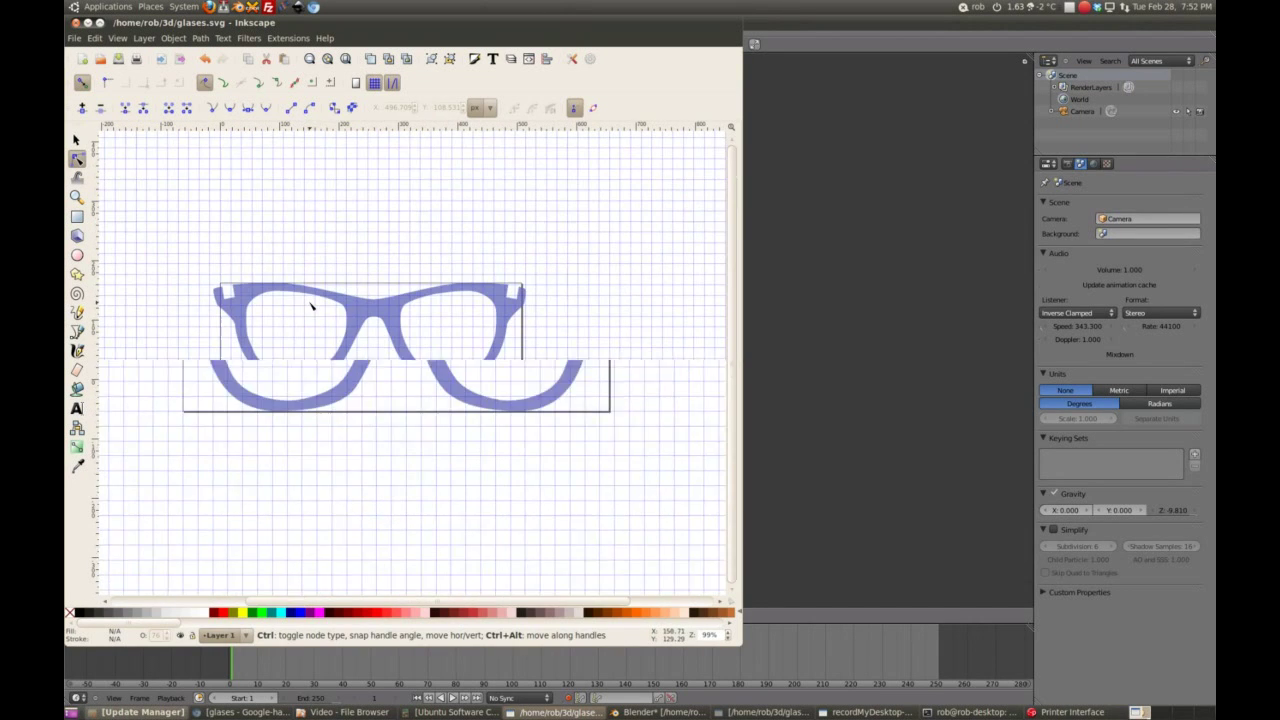
pyautogui.click(77, 140)
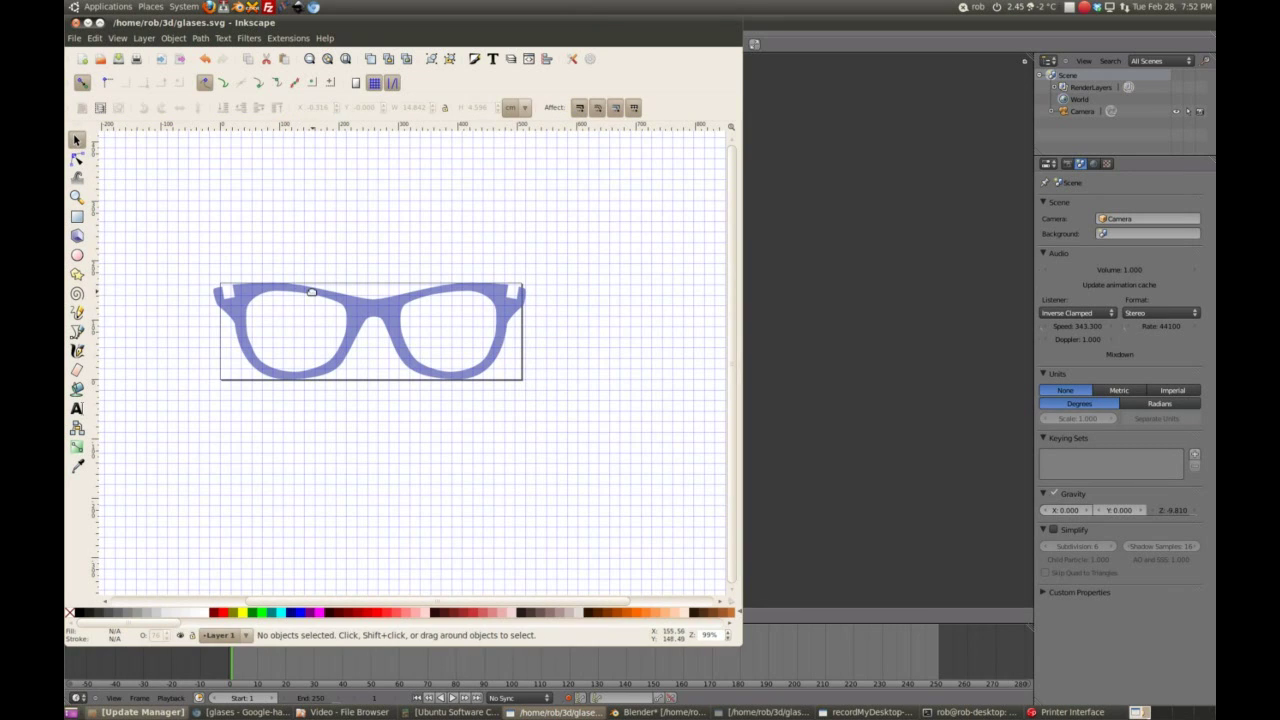
pyautogui.click(312, 293)
pyautogui.press('ctrl')
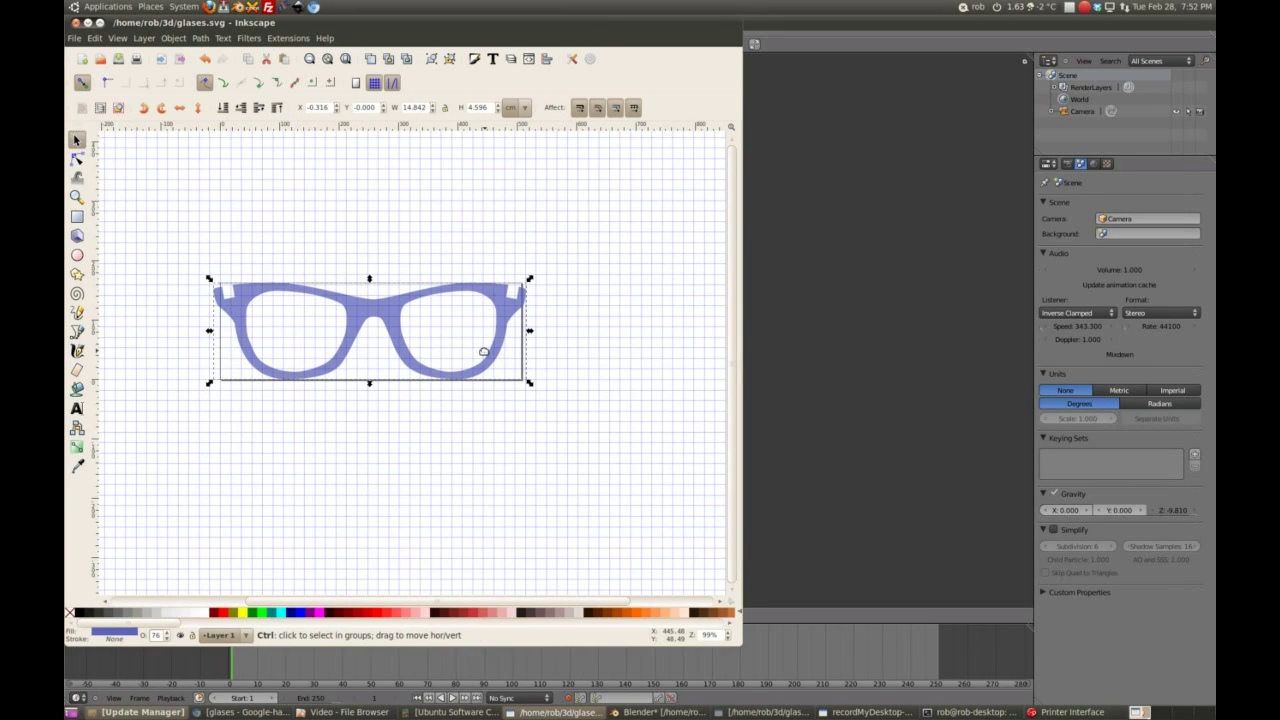
pyautogui.hotkey('ctrl', 's')
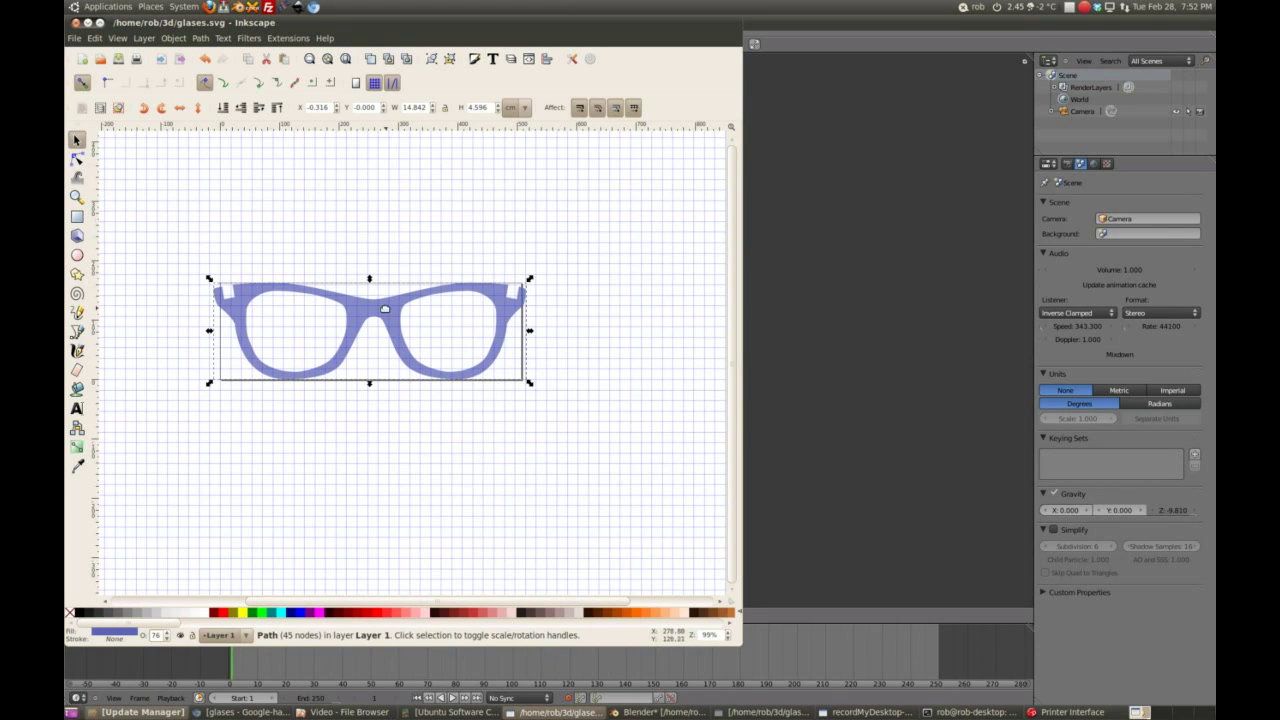
# Switch to Blender and dismiss its splash screen to show the default scene with the cube
pyautogui.click(766, 712)
pyautogui.scroll(6, 616, 418)
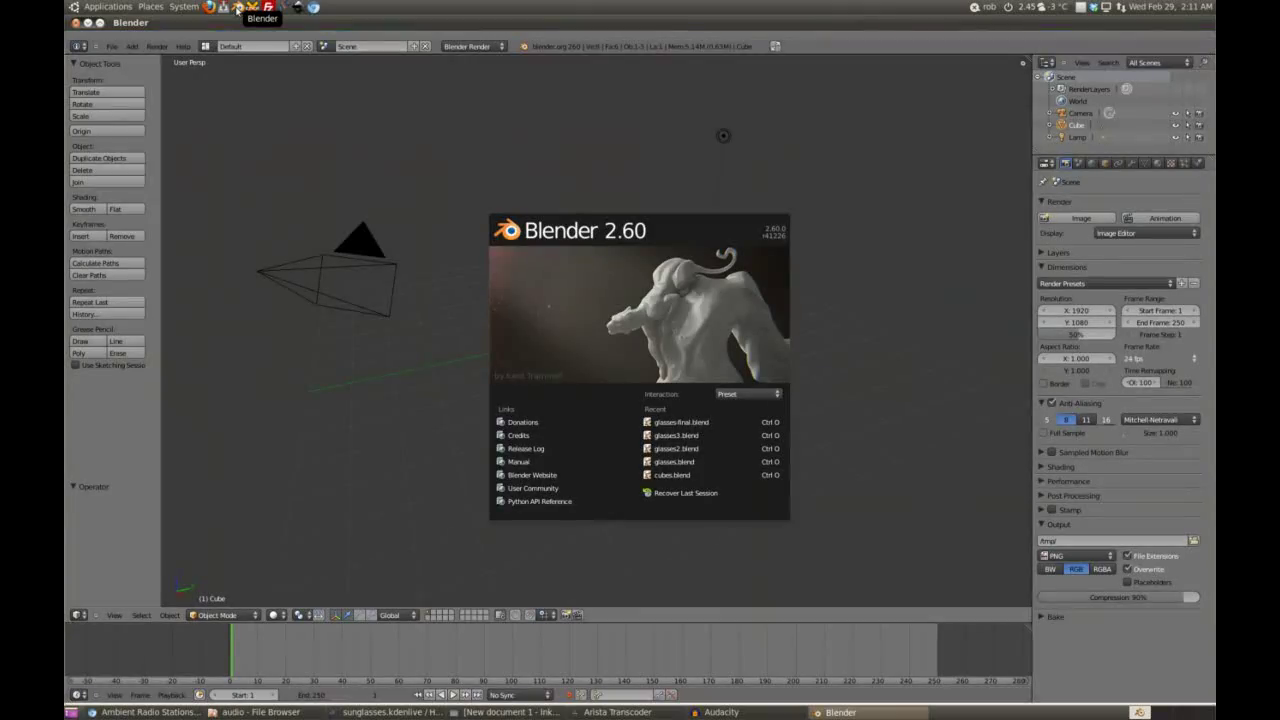
pyautogui.click(302, 217)
pyautogui.hscroll(2, 566, 370)
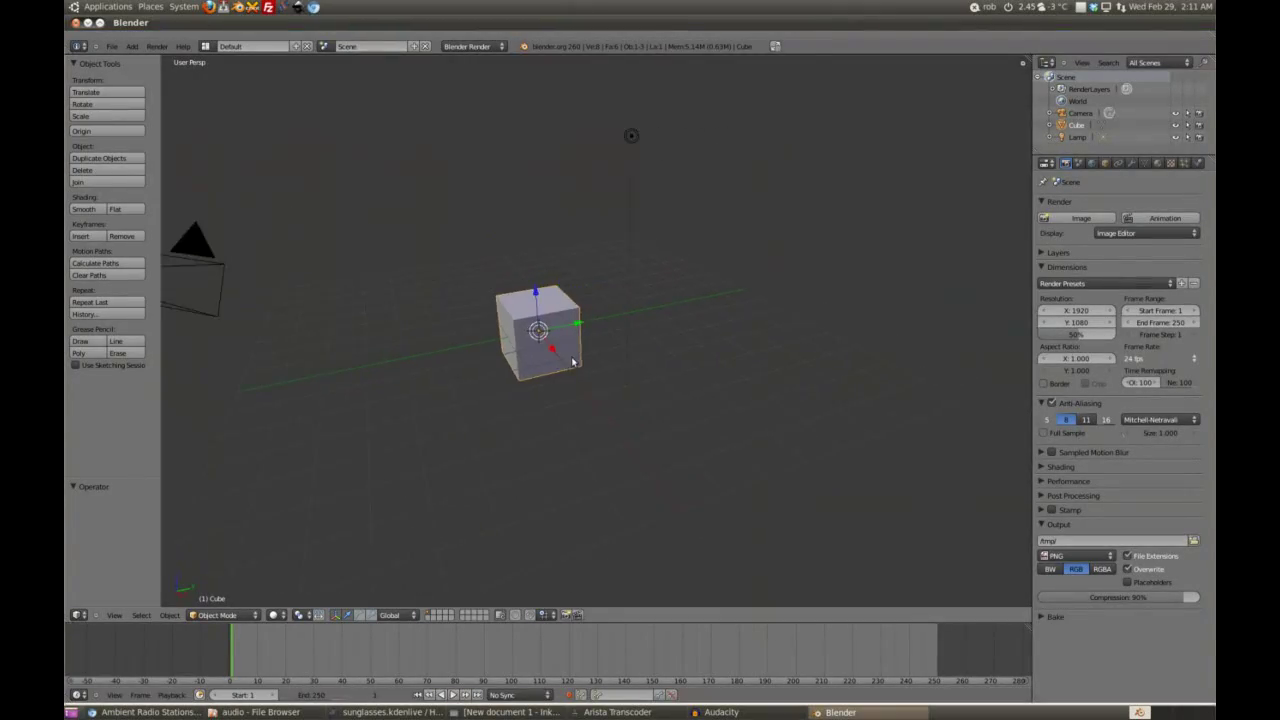
# Delete the default cube and import glasesplain.svg from the 3d folder into the scene
pyautogui.hscroll(-2, 566, 362)
pyautogui.scroll(1, 562, 354)
pyautogui.scroll(-1, 562, 354)
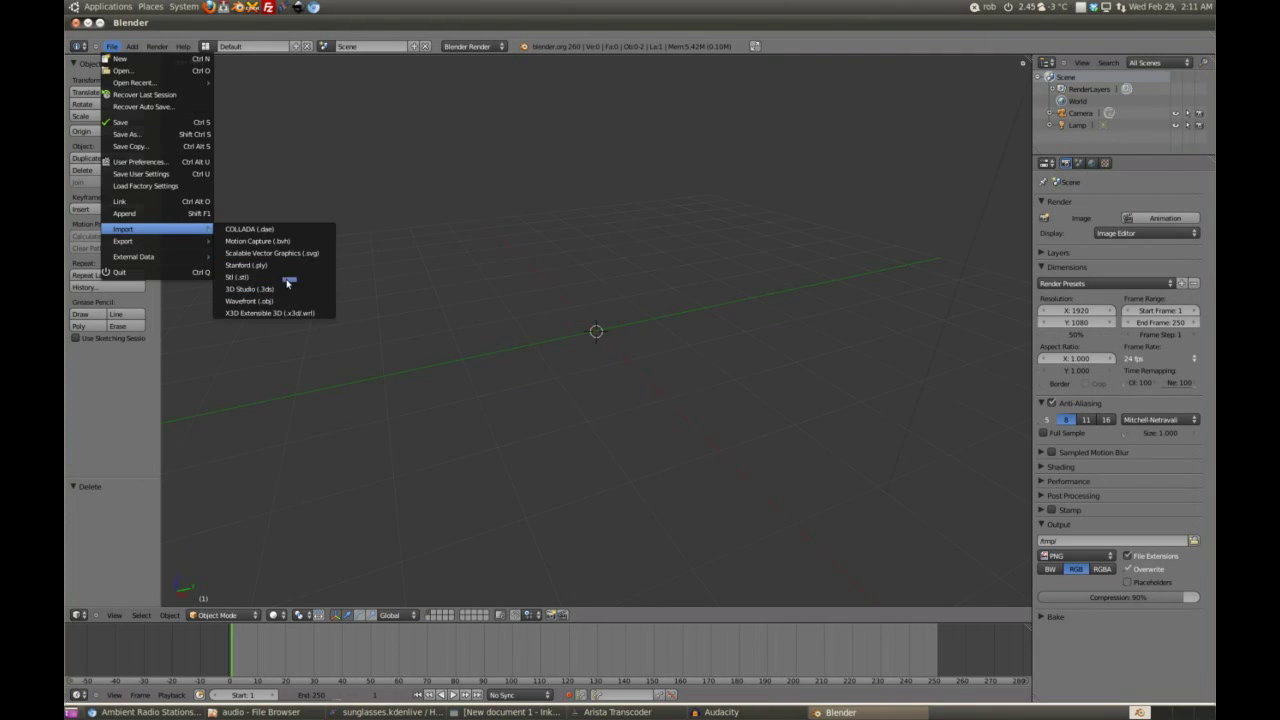
pyautogui.click(292, 255)
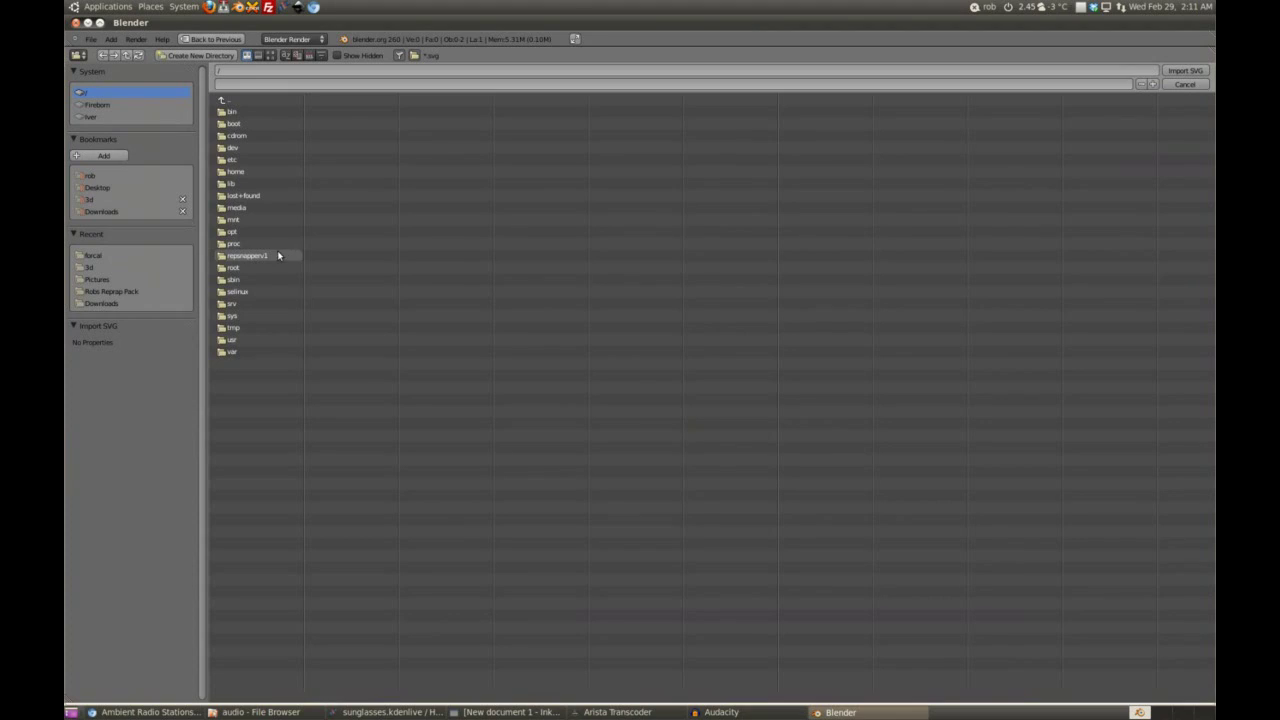
pyautogui.click(96, 203)
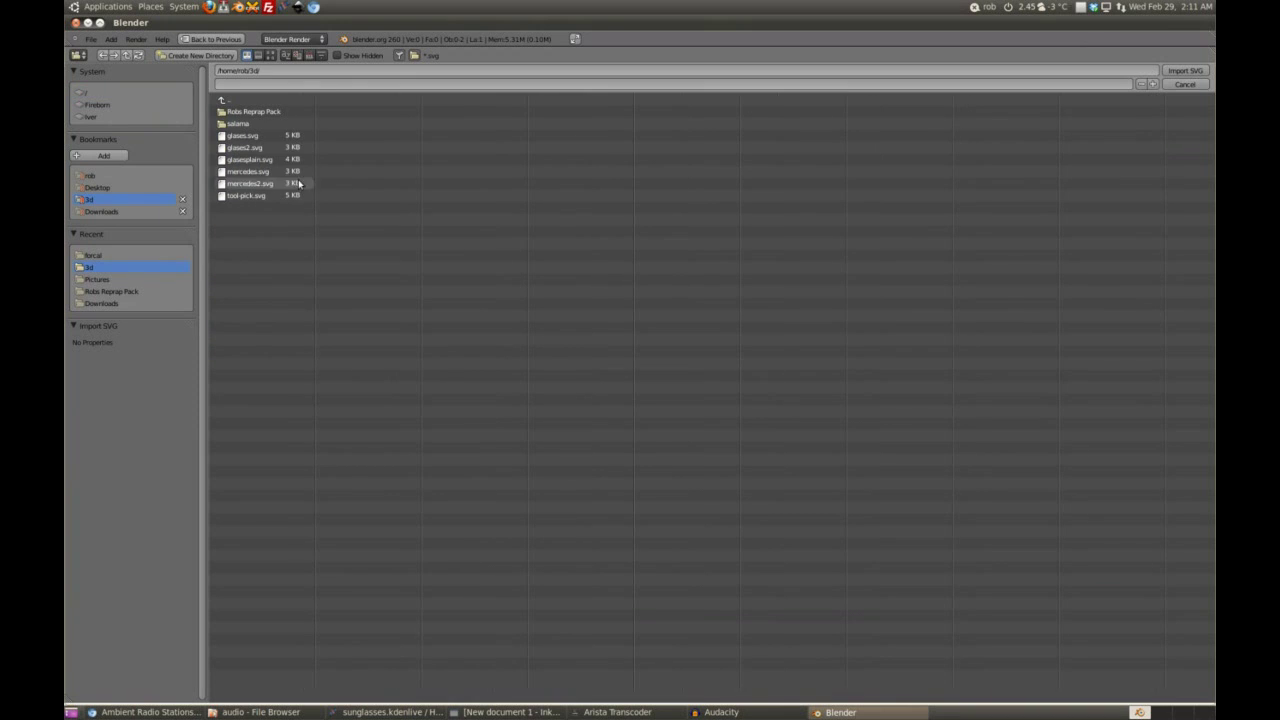
pyautogui.doubleClick(263, 160)
pyautogui.moveTo(663, 428); pyautogui.dragTo(783, 440)
pyautogui.scroll(2, 676, 335)
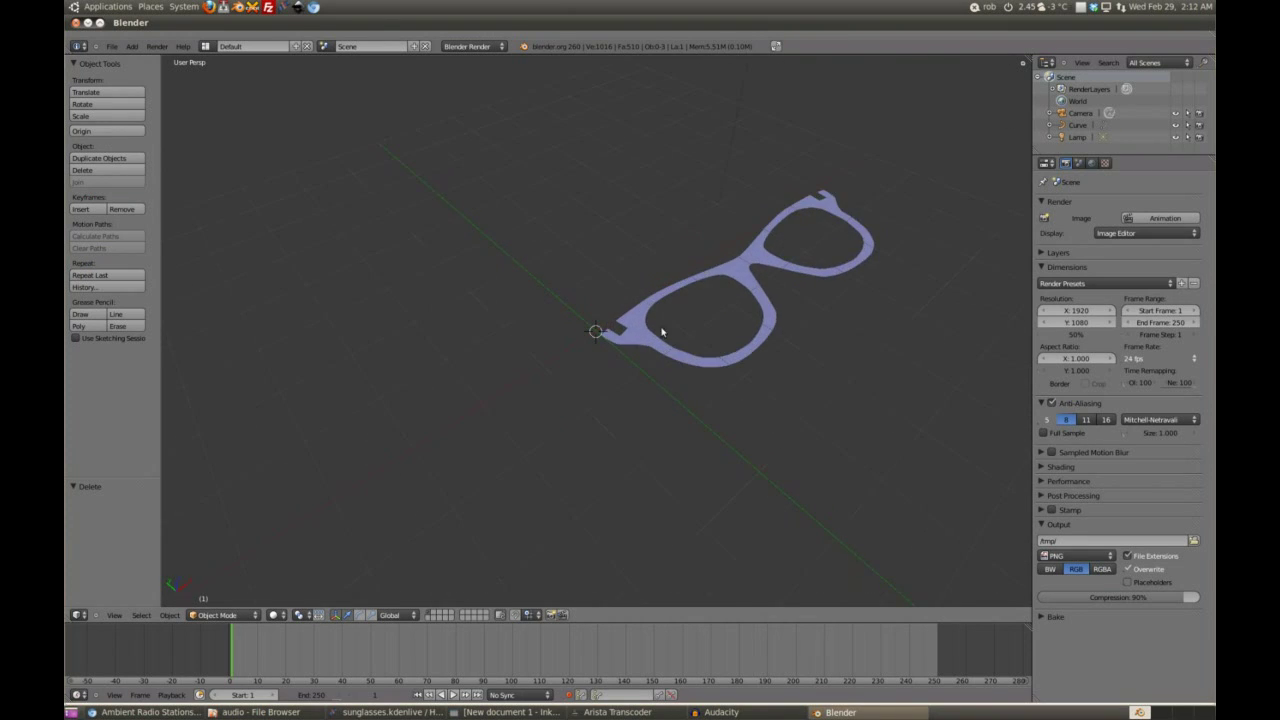
# Select the imported glasses curve and convert it to a mesh
pyautogui.rightClick(643, 343)
pyautogui.click(170, 615)
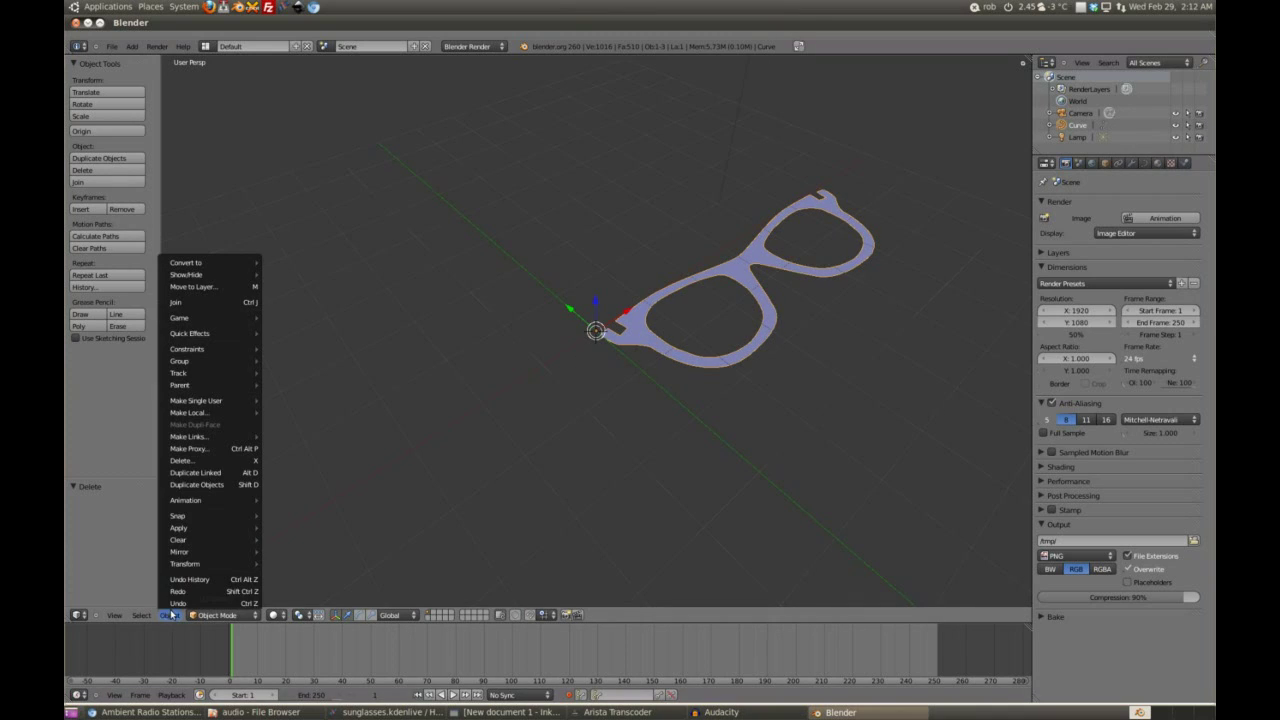
pyautogui.moveTo(205, 262)
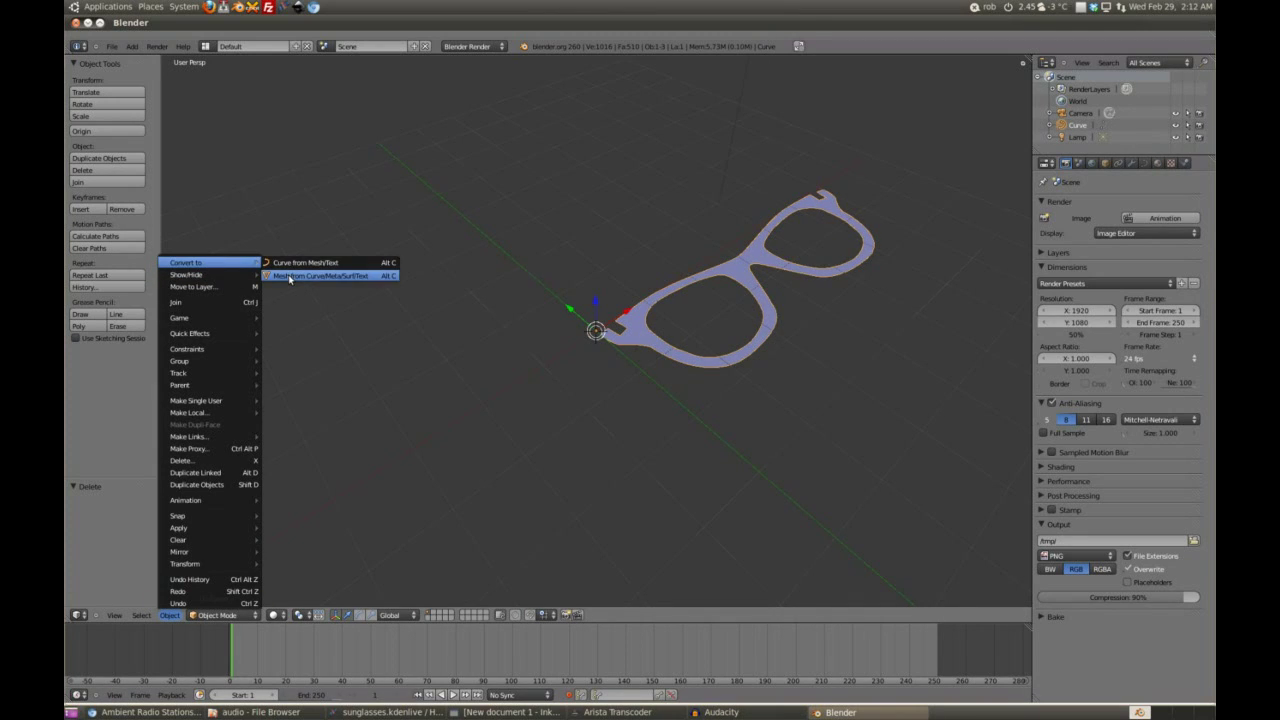
pyautogui.click(388, 277)
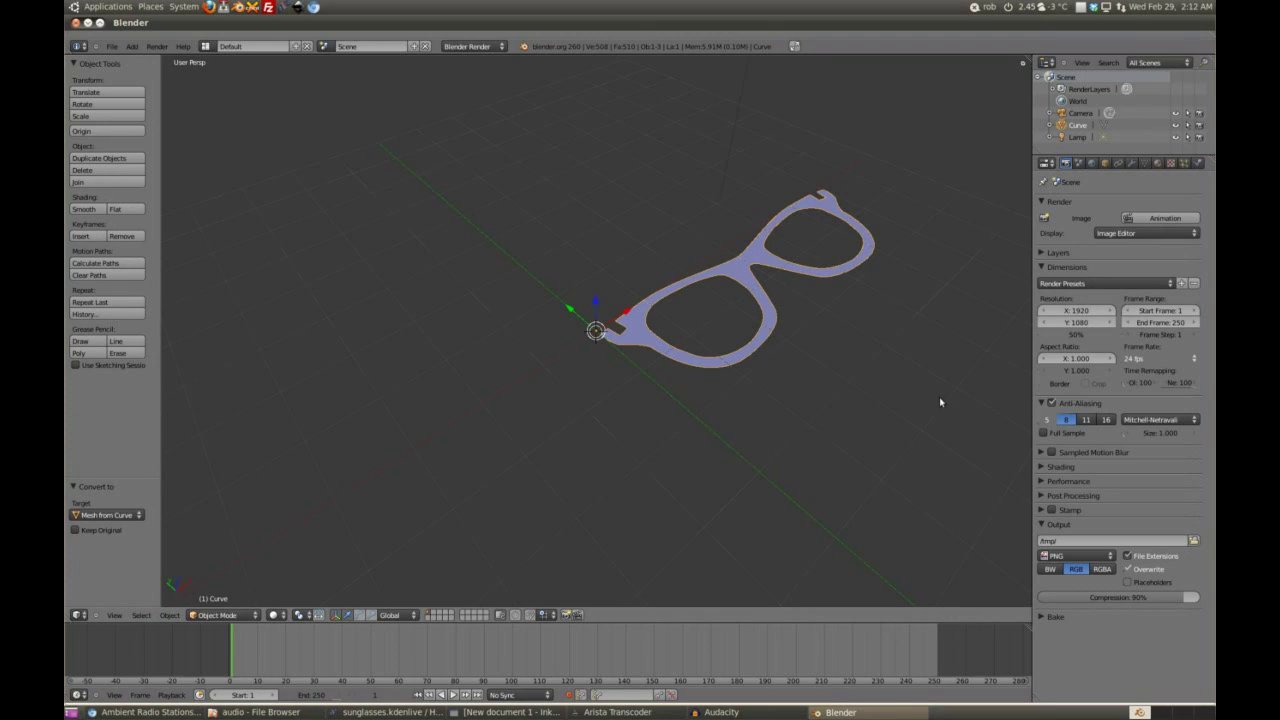
# Set the glasses object's scale to 25 on the X, Y and Z axes
pyautogui.moveTo(699, 328); pyautogui.dragTo(526, 431)
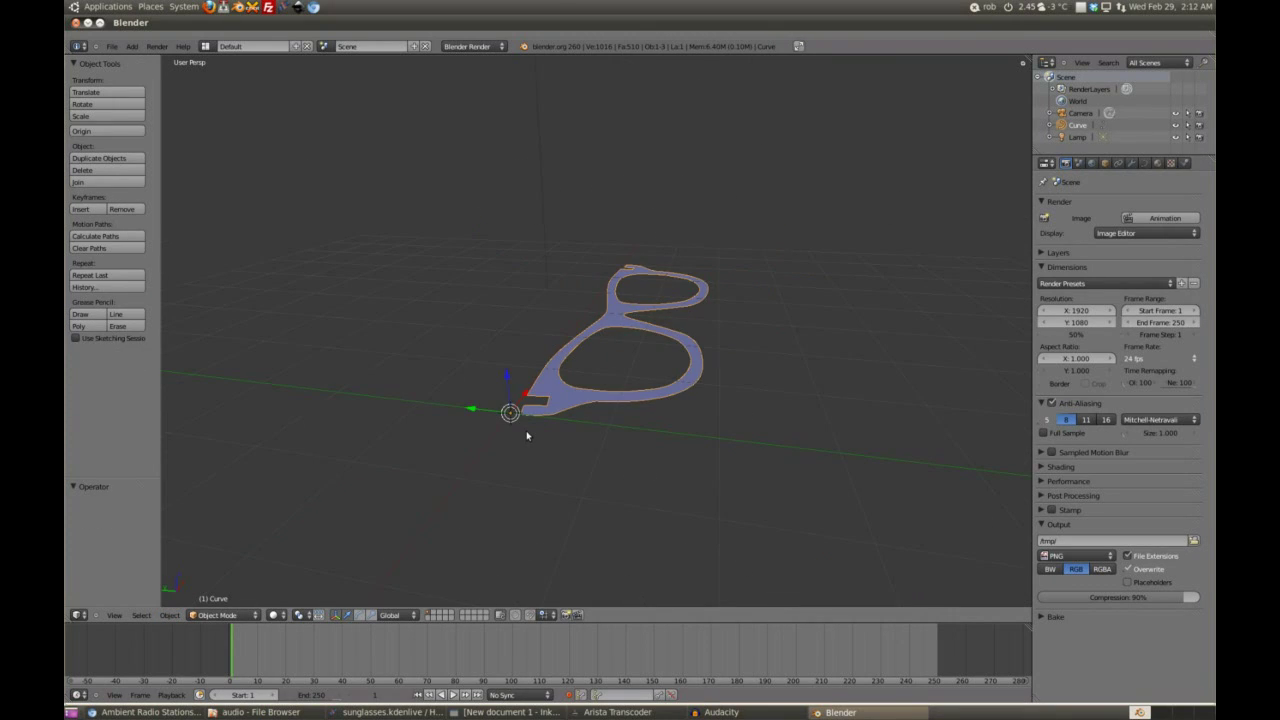
pyautogui.moveTo(615, 384); pyautogui.dragTo(578, 375)
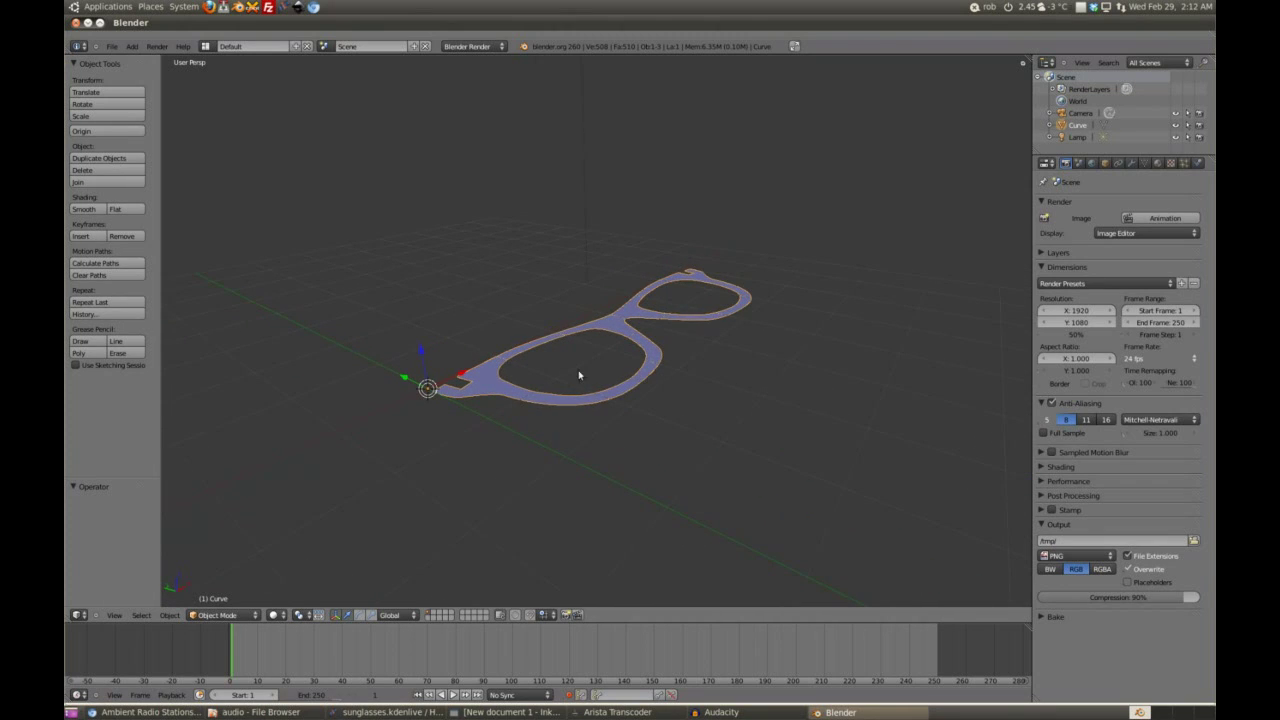
pyautogui.moveTo(479, 382); pyautogui.dragTo(476, 406)
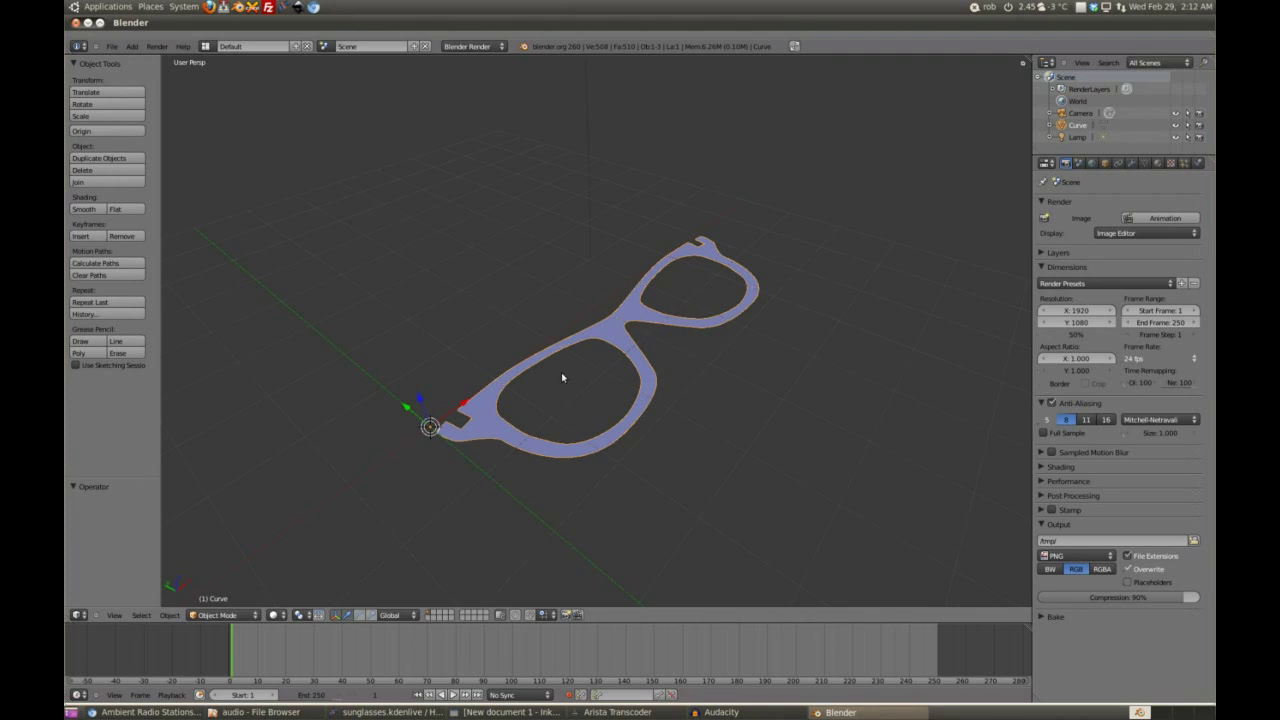
pyautogui.click(1106, 166)
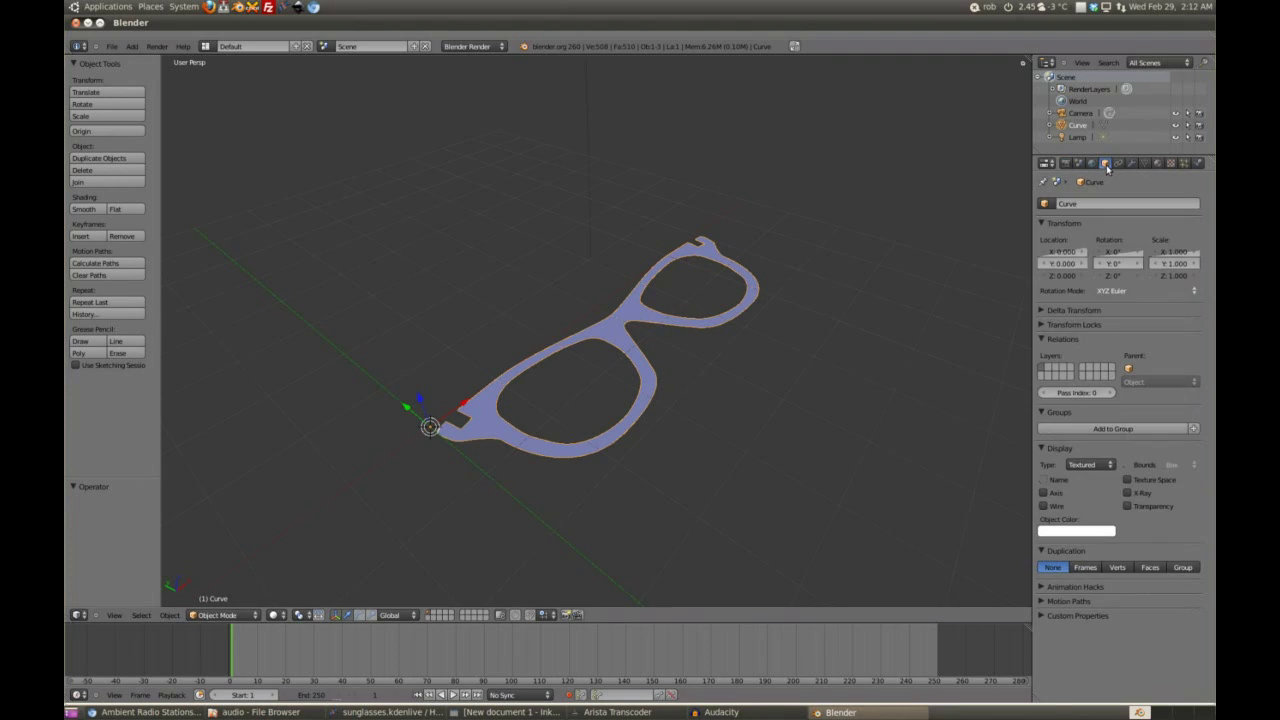
pyautogui.click(1173, 253)
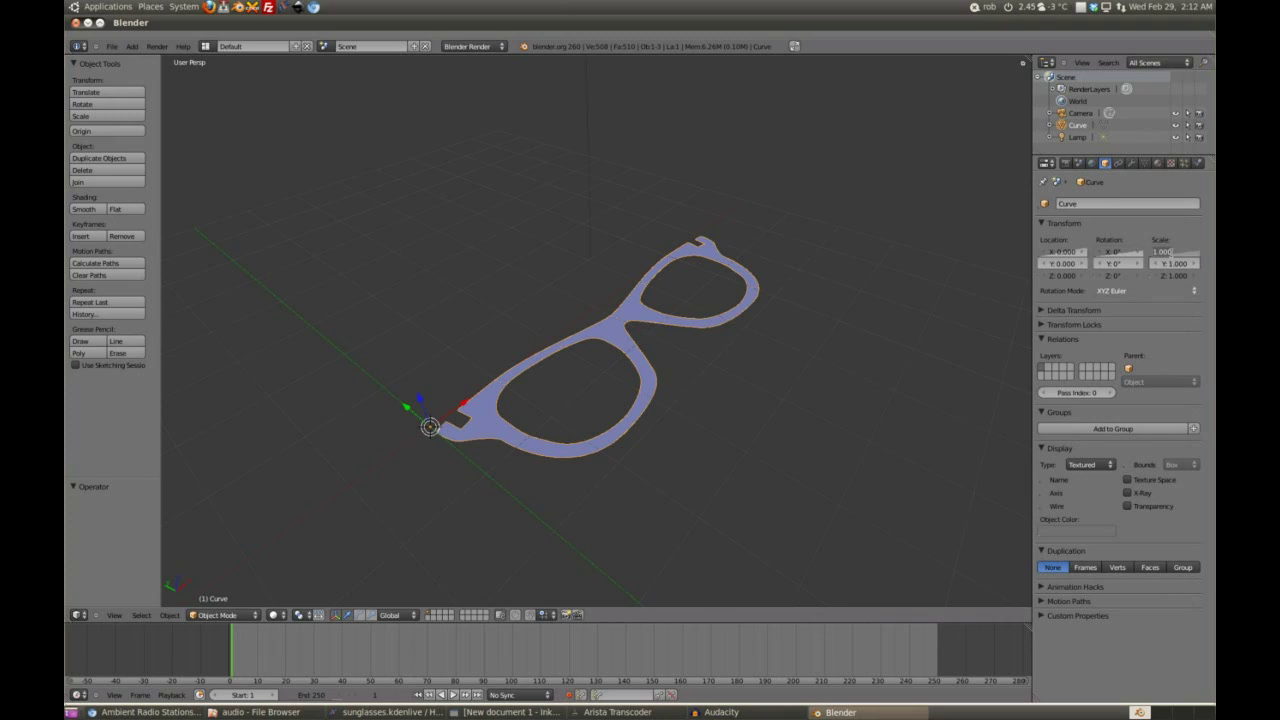
pyautogui.write('25')
pyautogui.press('Return')
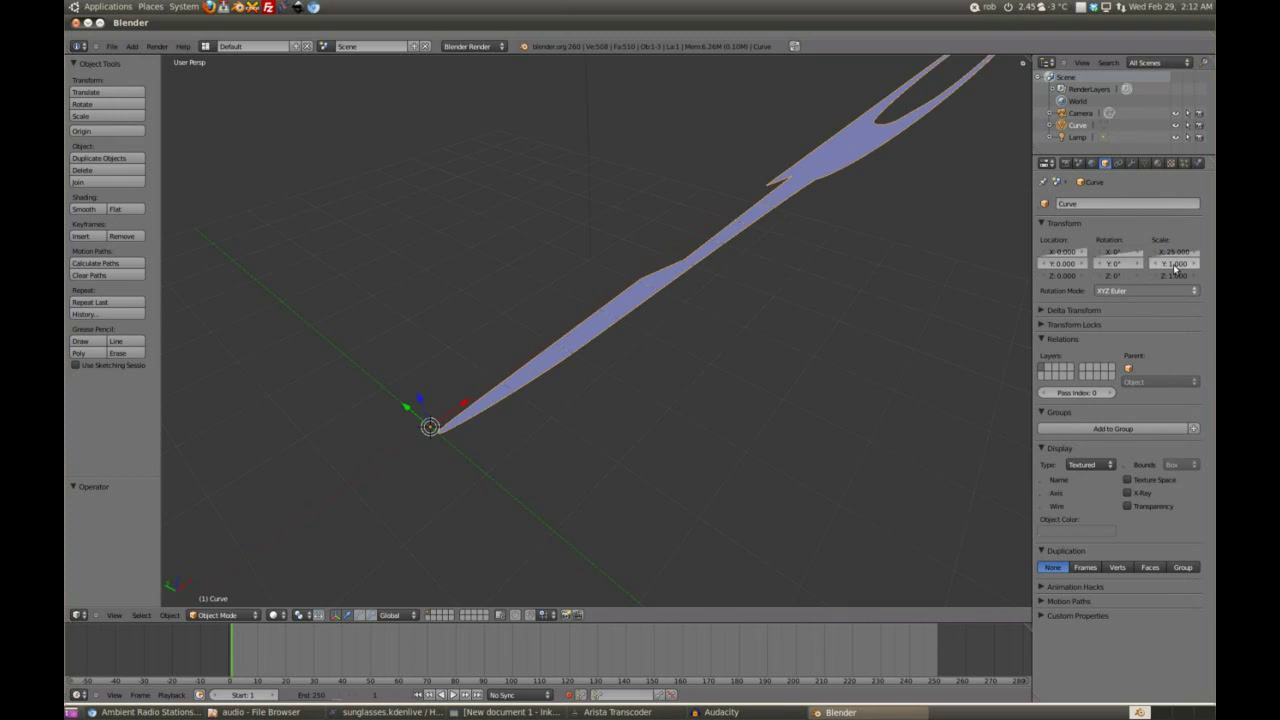
pyautogui.click(1172, 264)
pyautogui.write('25')
pyautogui.press('Return')
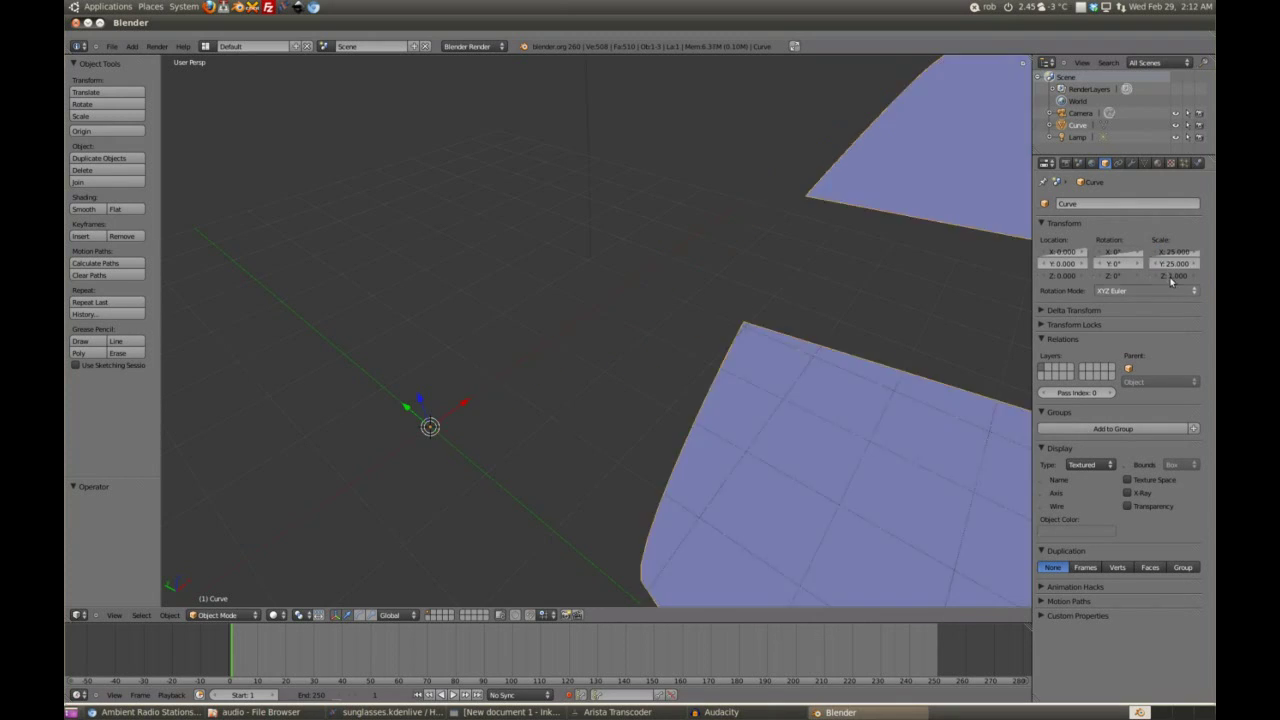
pyautogui.click(1175, 276)
pyautogui.write('25')
pyautogui.press('Return')
pyautogui.scroll(-8, 790, 302)
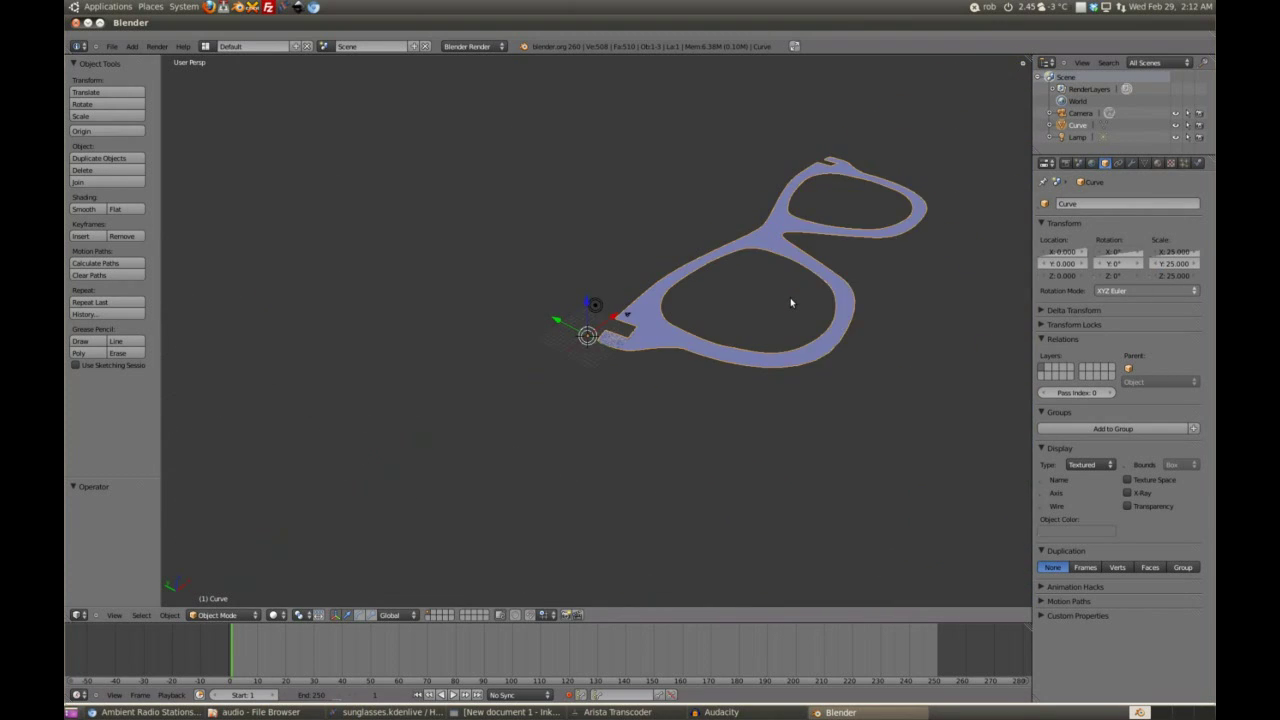
# From the left orthographic view in Edit Mode, select the whole glasses mesh and extrude it 5 units upward along Z
pyautogui.scroll(1, 884, 299)
pyautogui.moveTo(884, 299); pyautogui.dragTo(620, 269)
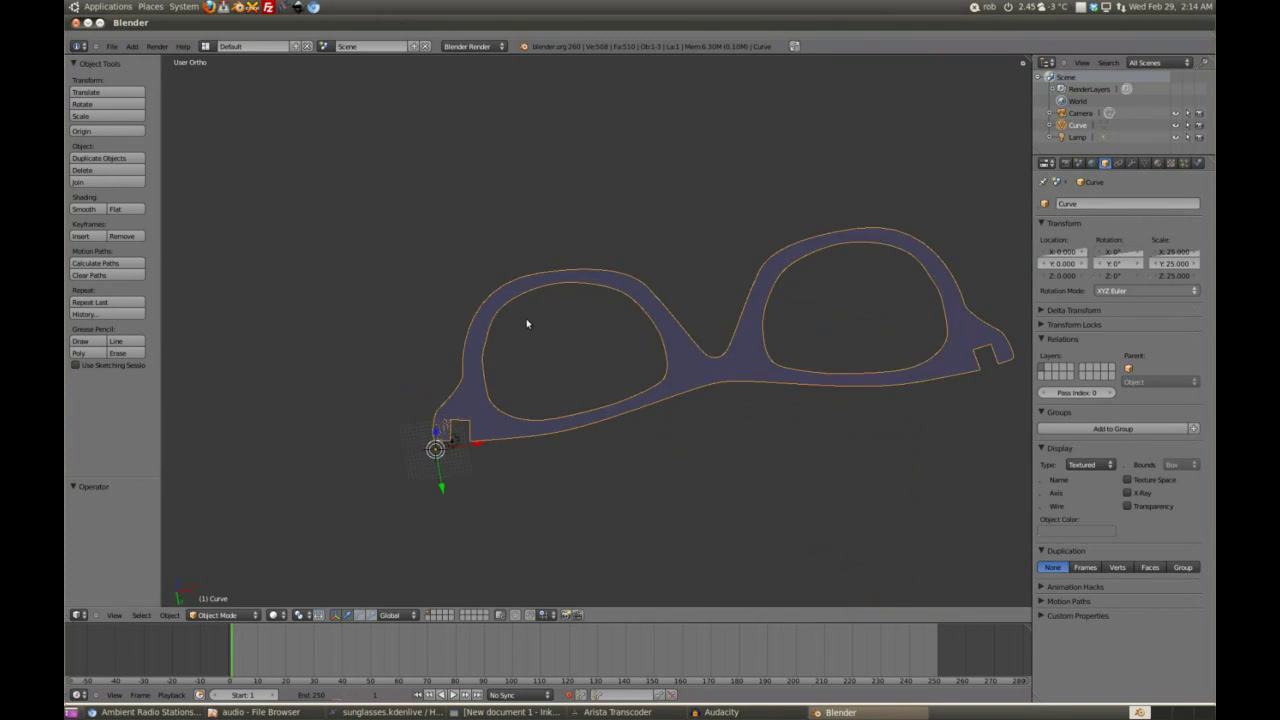
pyautogui.moveTo(531, 337); pyautogui.dragTo(631, 451)
pyautogui.press('KP_5')
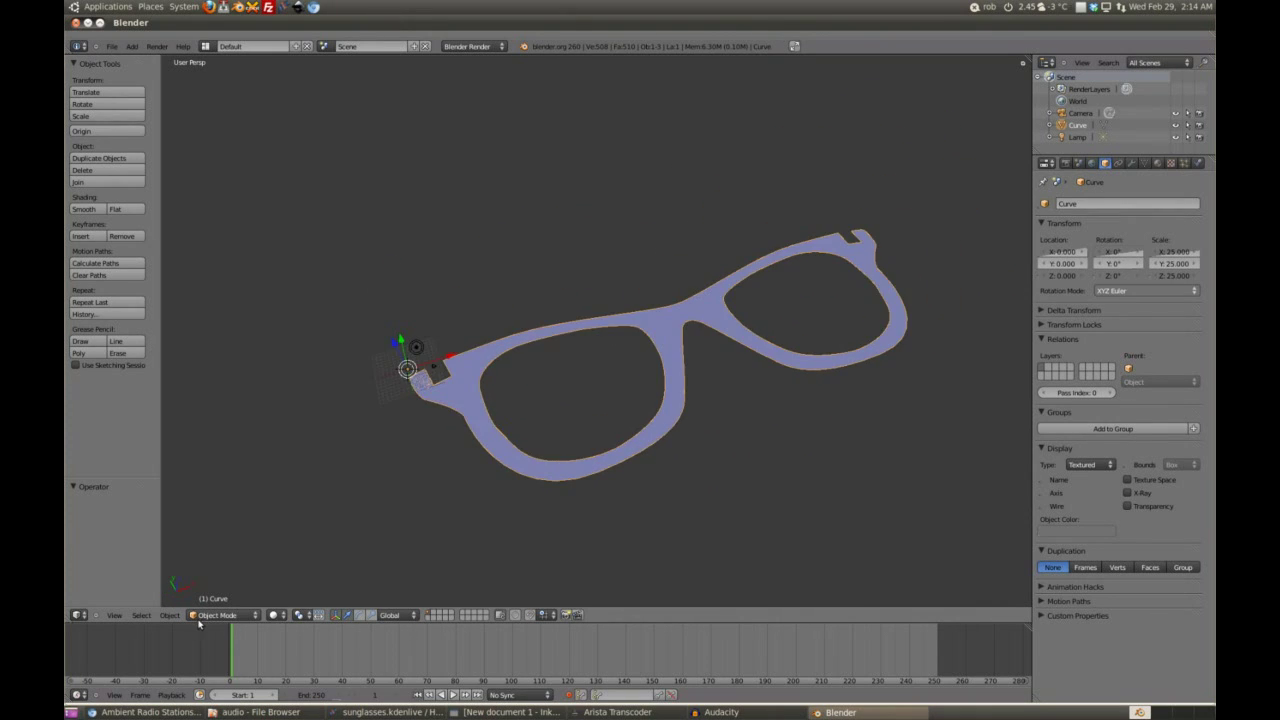
pyautogui.click(114, 616)
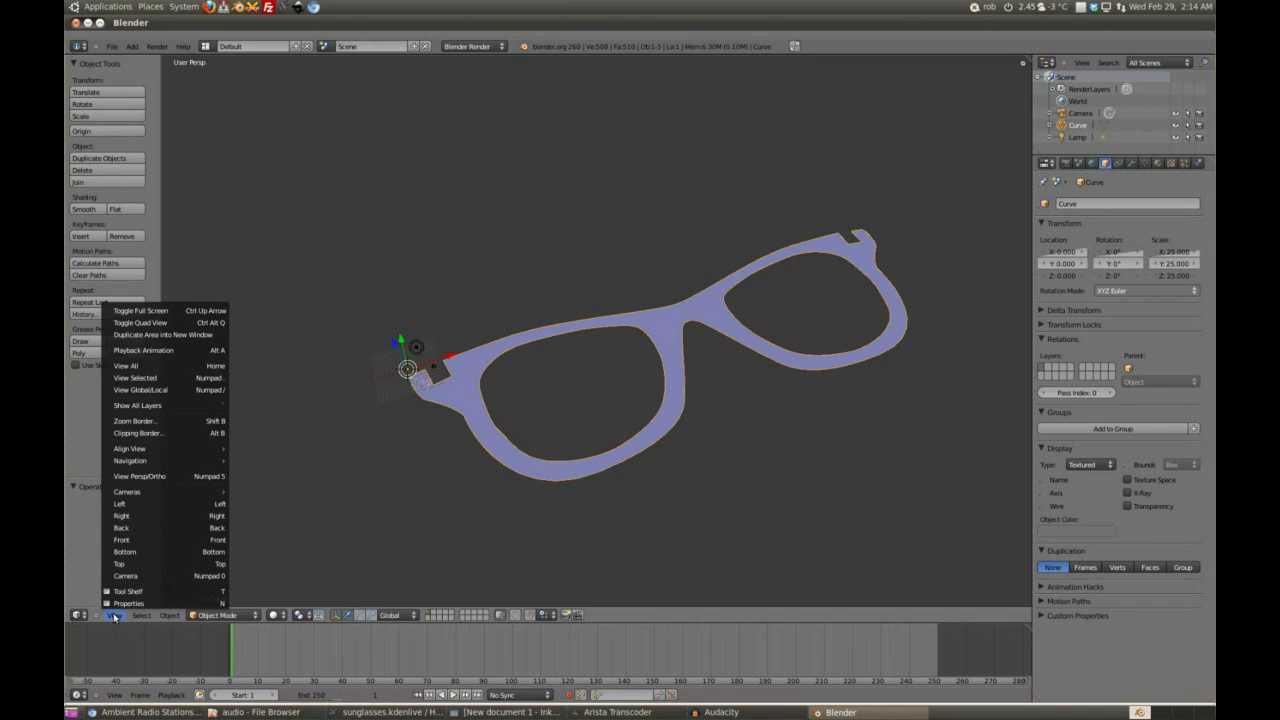
pyautogui.click(149, 506)
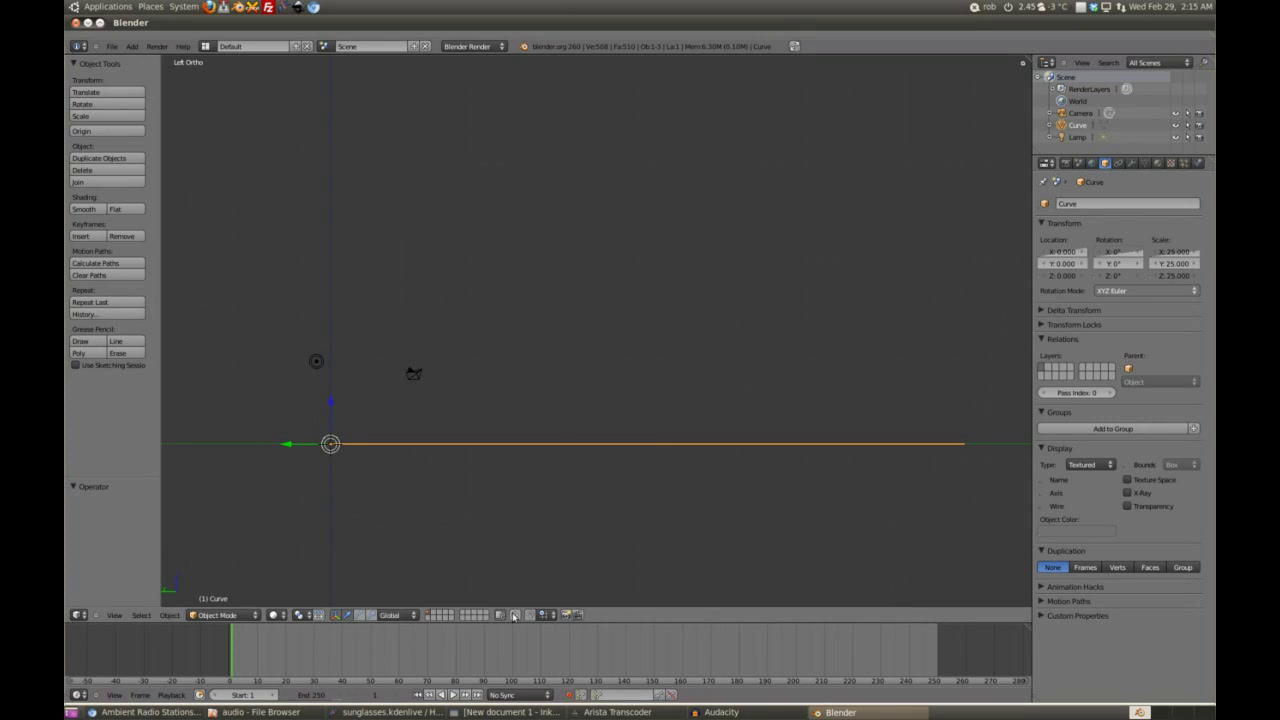
pyautogui.click(222, 615)
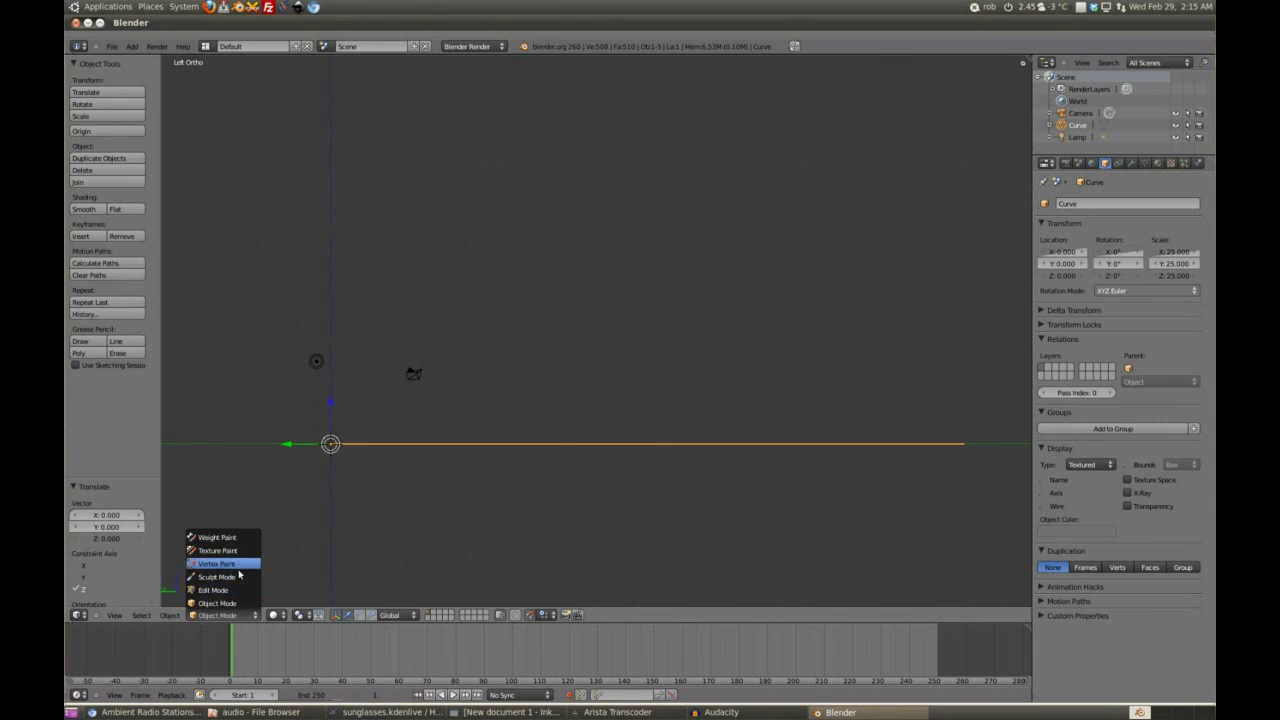
pyautogui.click(236, 583)
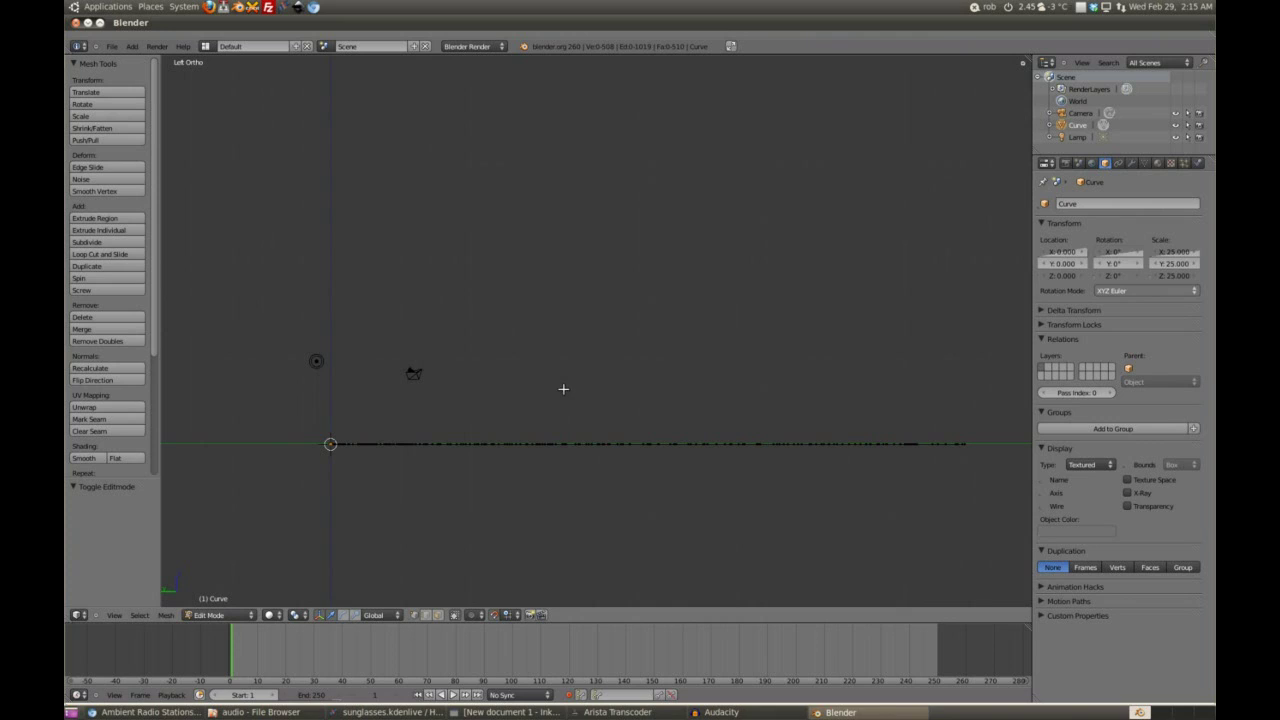
pyautogui.press('a')
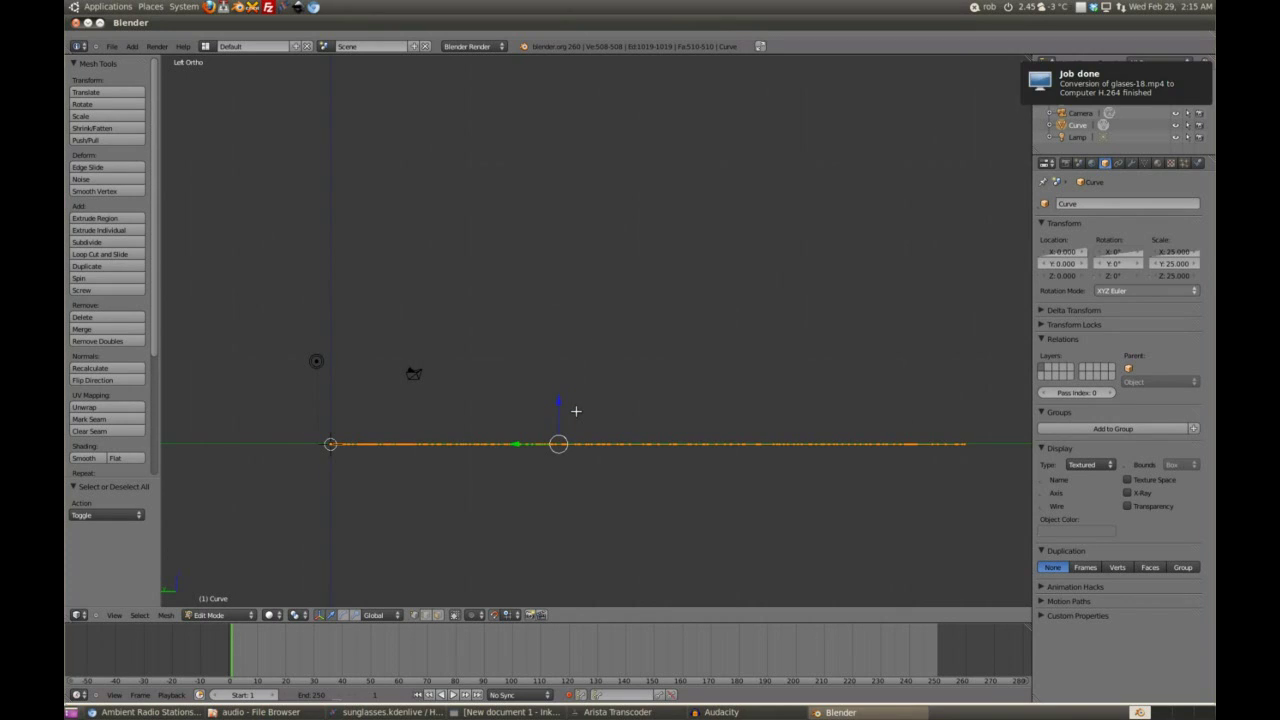
pyautogui.press('e')
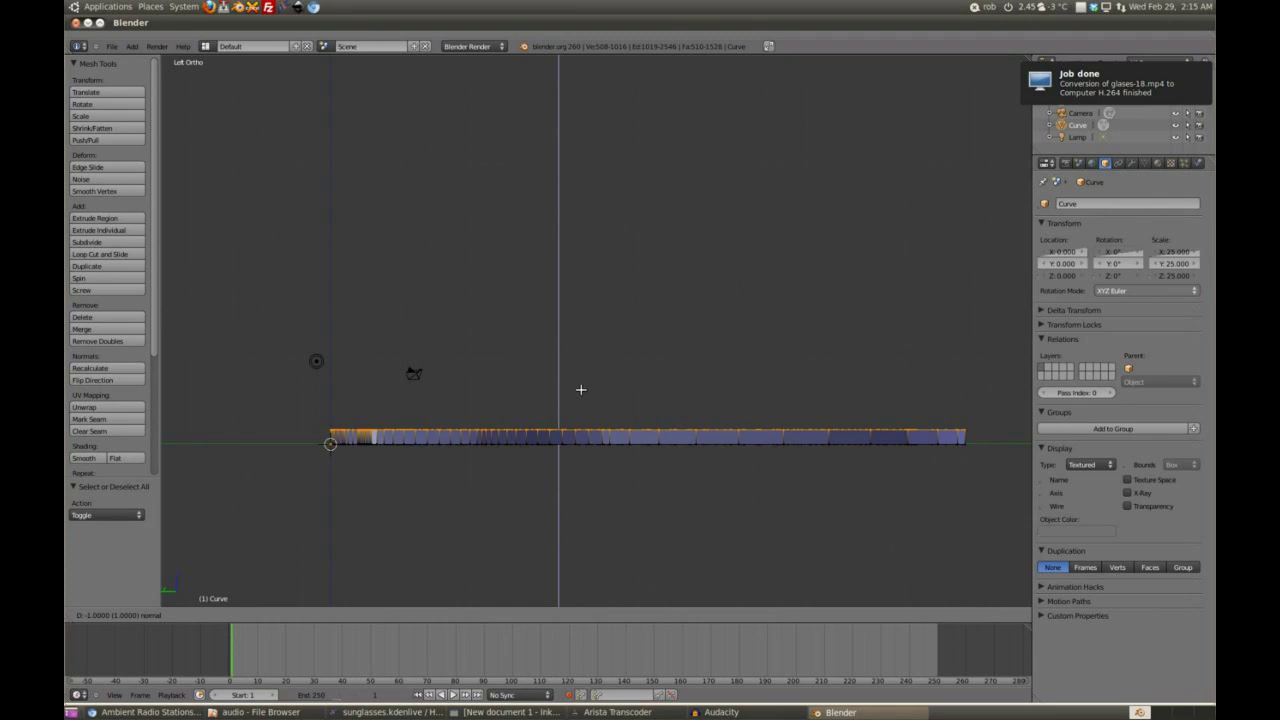
pyautogui.click(590, 340)
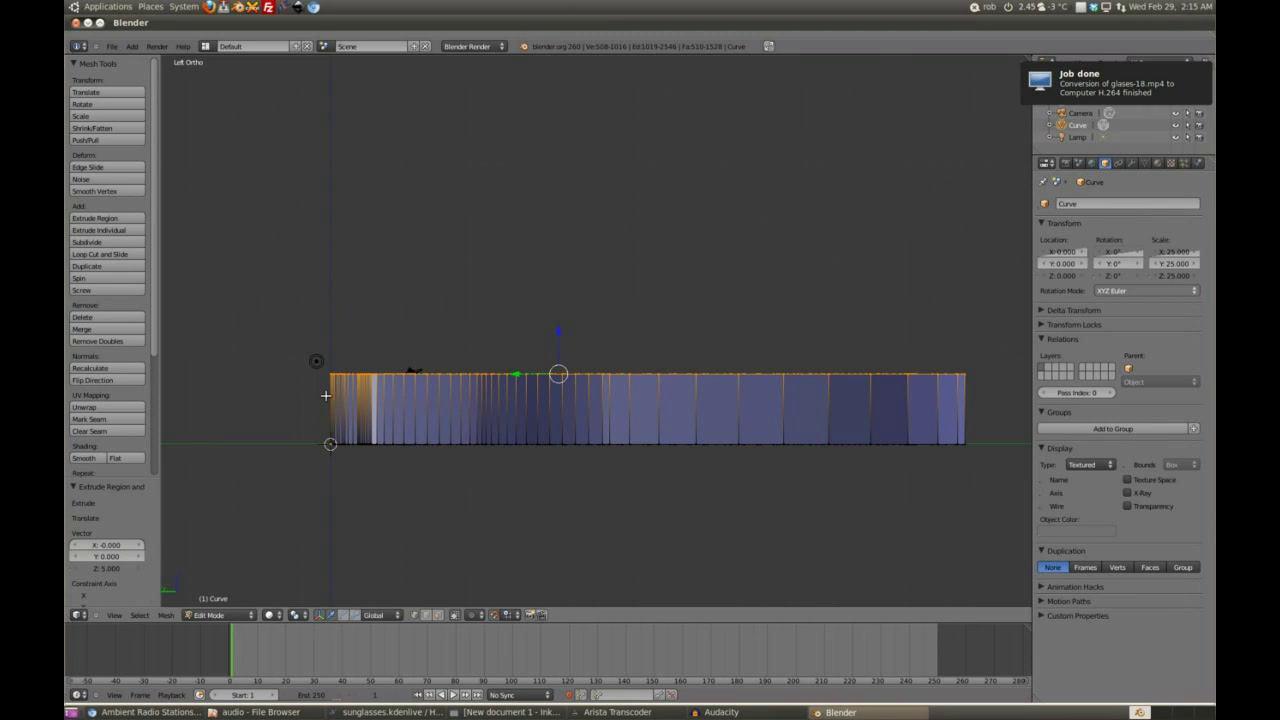
# Switch the view back to perspective projection and examine the extruded glasses frame
pyautogui.moveTo(666, 246); pyautogui.dragTo(633, 261)
pyautogui.click(122, 617)
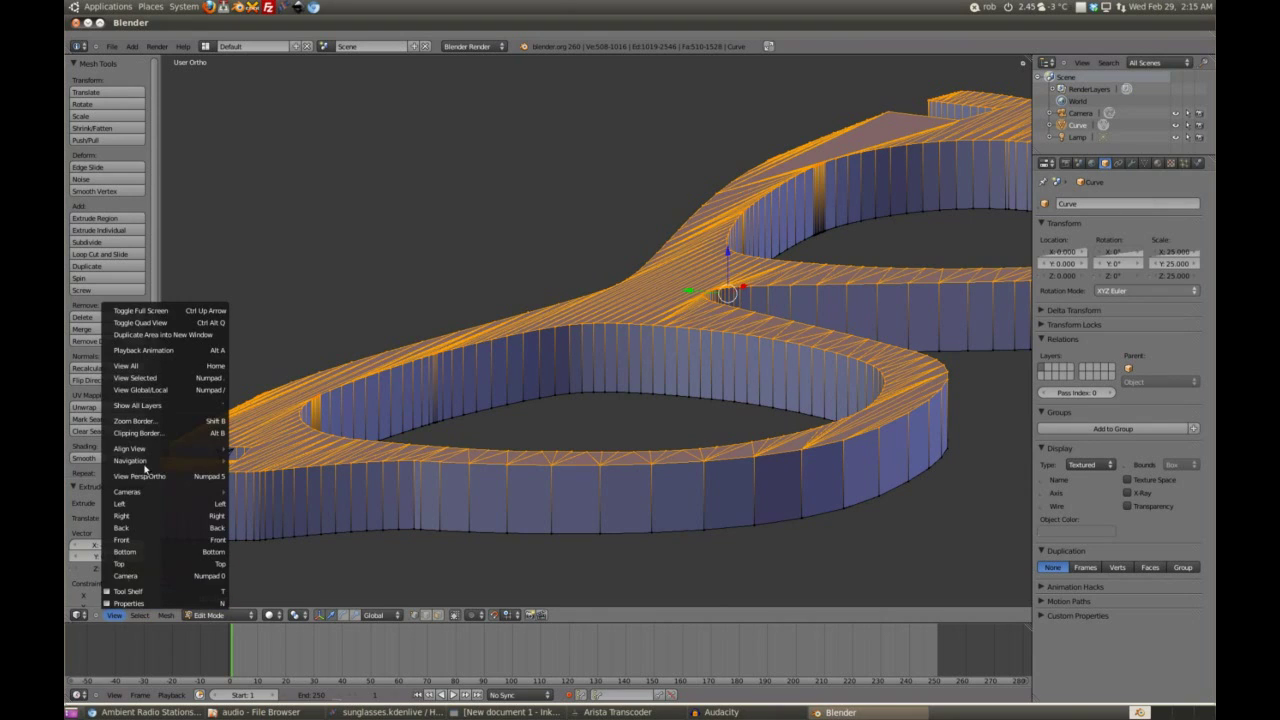
pyautogui.click(150, 474)
pyautogui.scroll(-4, 664, 420)
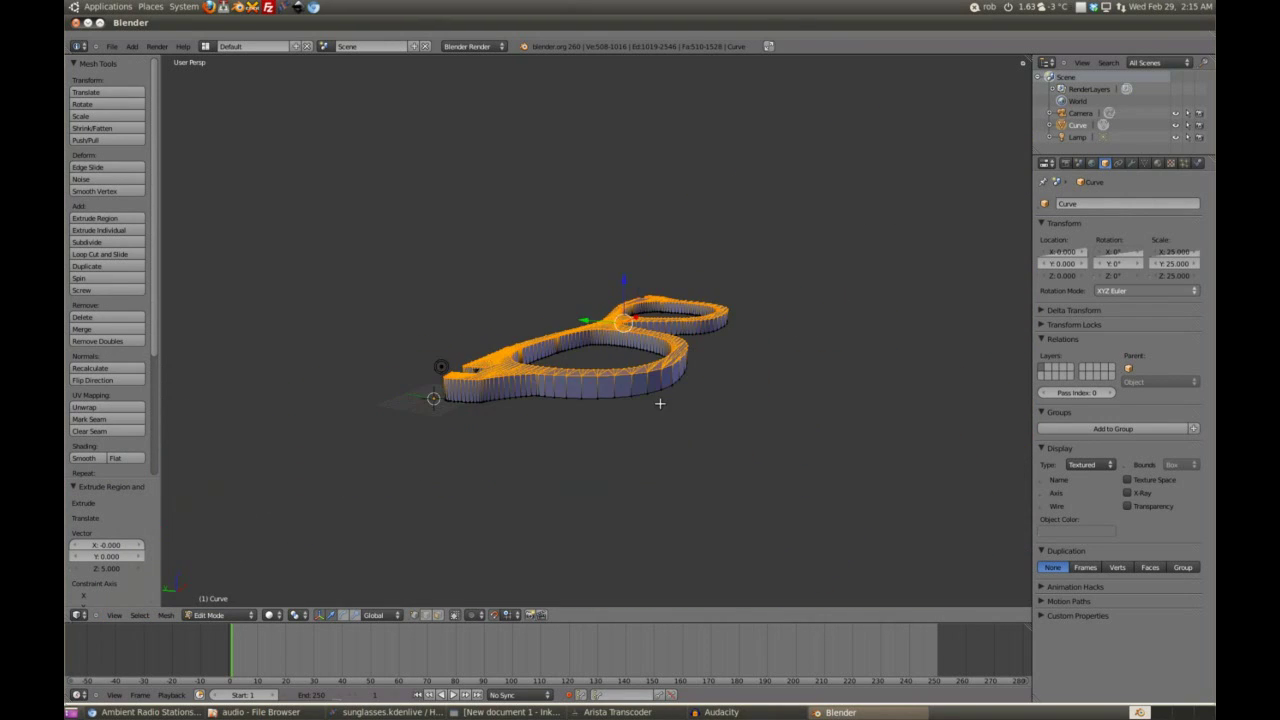
pyautogui.moveTo(660, 403); pyautogui.dragTo(581, 405)
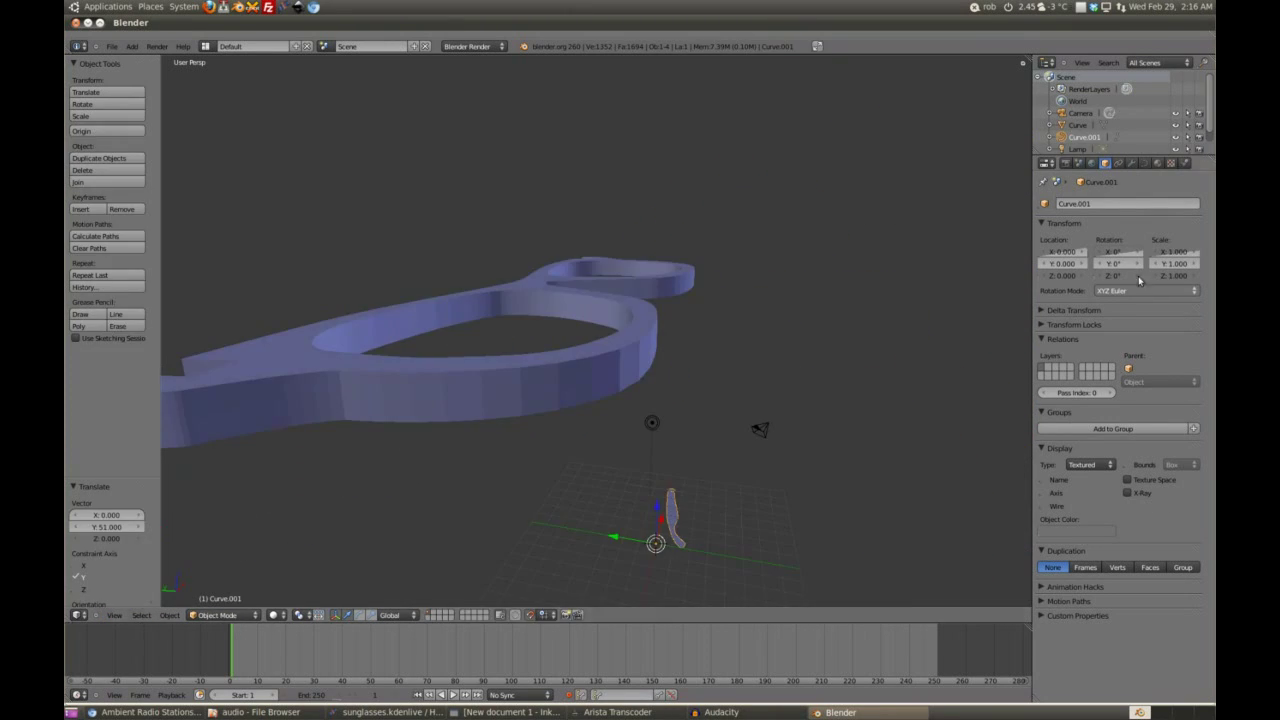
# Set the temple arm's X and Y scale to 25 and extrude its whole mesh upward along Z
pyautogui.click(1181, 252)
pyautogui.press('Tab')
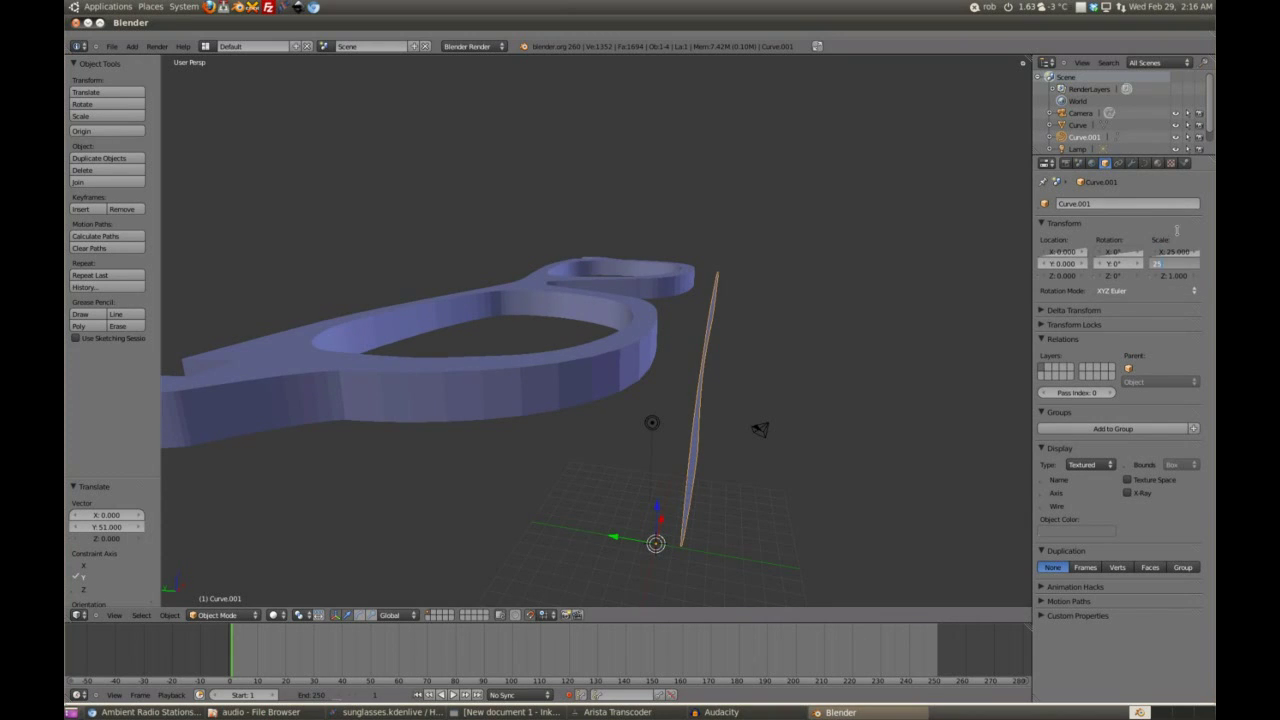
pyautogui.press('Return')
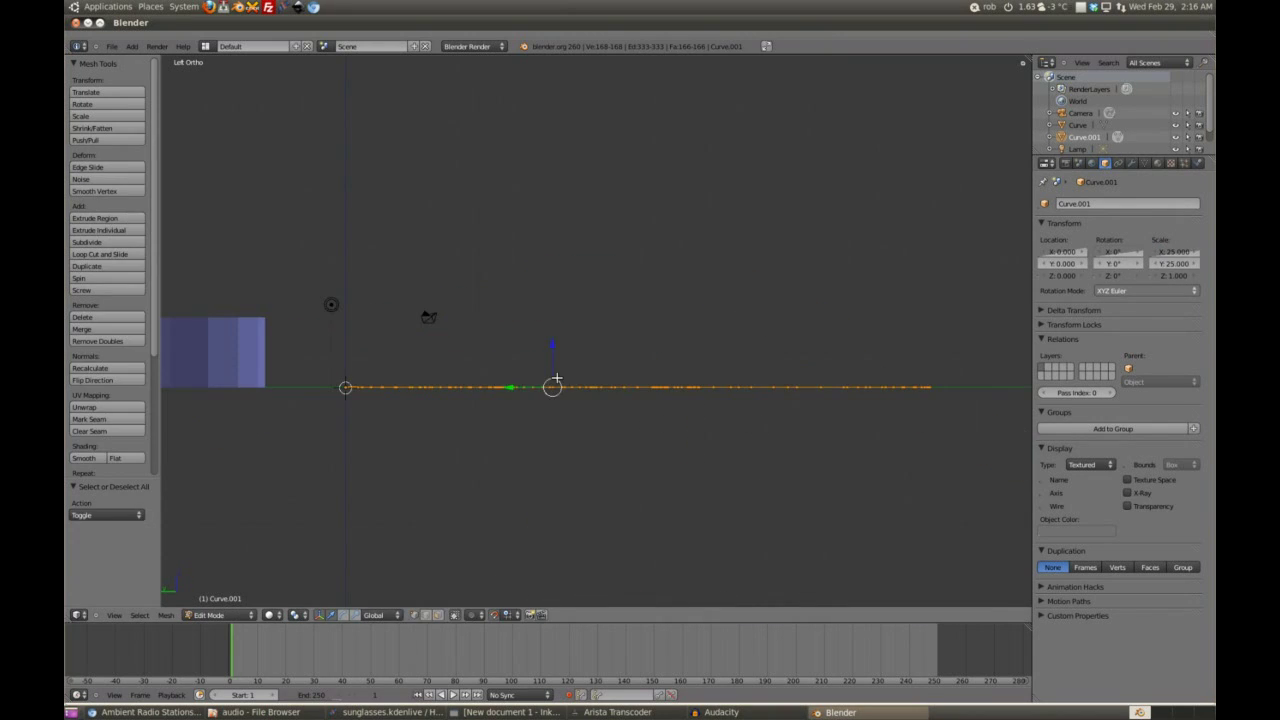
pyautogui.press('e')
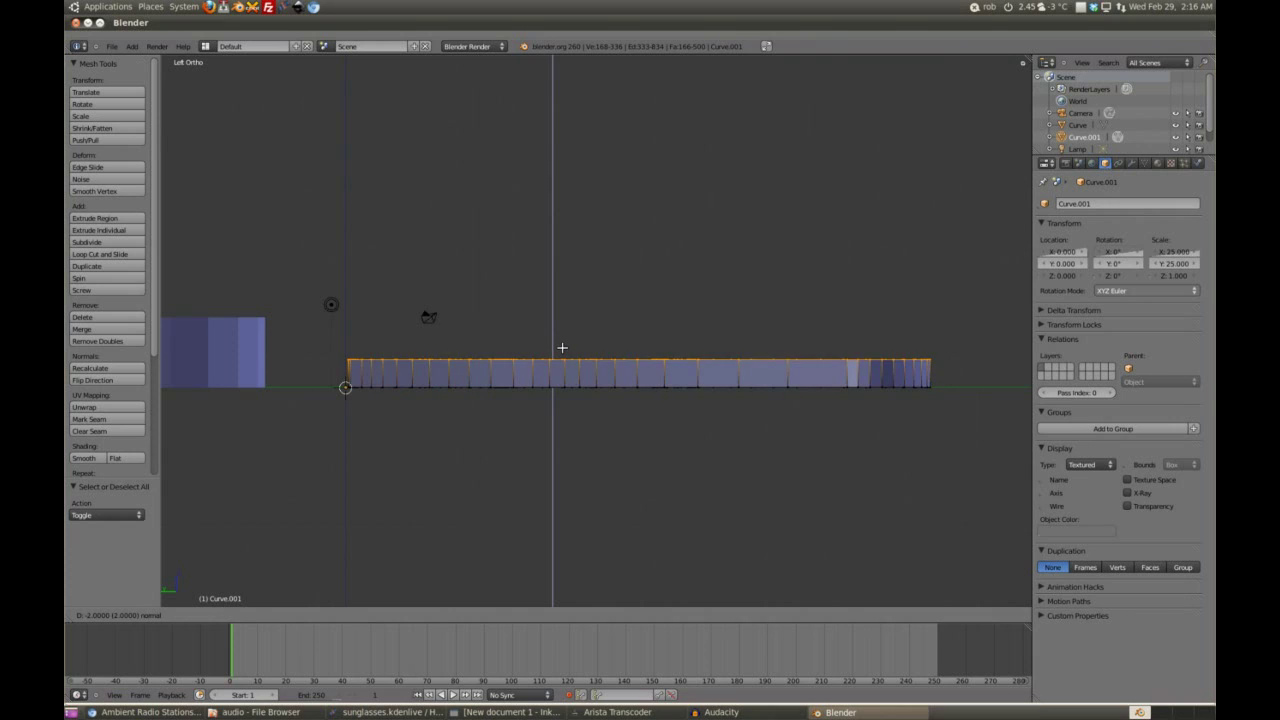
pyautogui.click(566, 307)
# Place the duplicated temple arm beside the original, offset -23 units along the global Y axis
pyautogui.moveTo(574, 225); pyautogui.dragTo(580, 192)
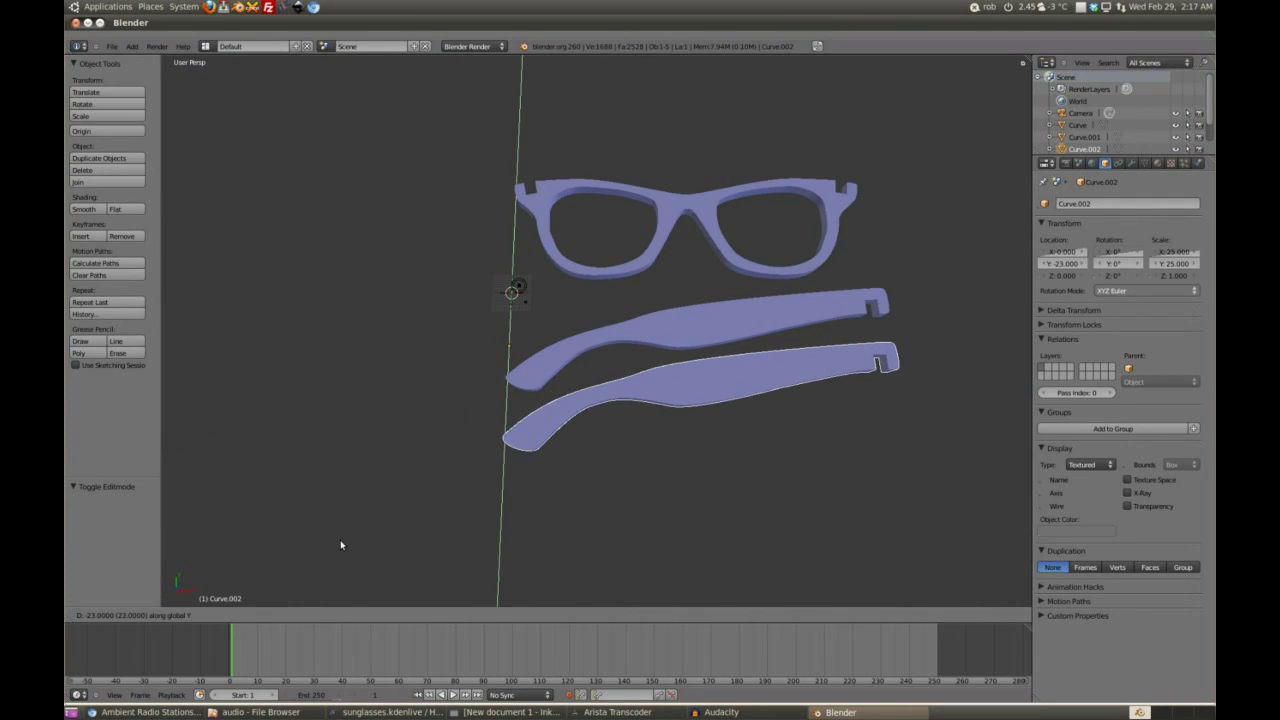
pyautogui.click(340, 541)
pyautogui.scroll(-2, 808, 397)
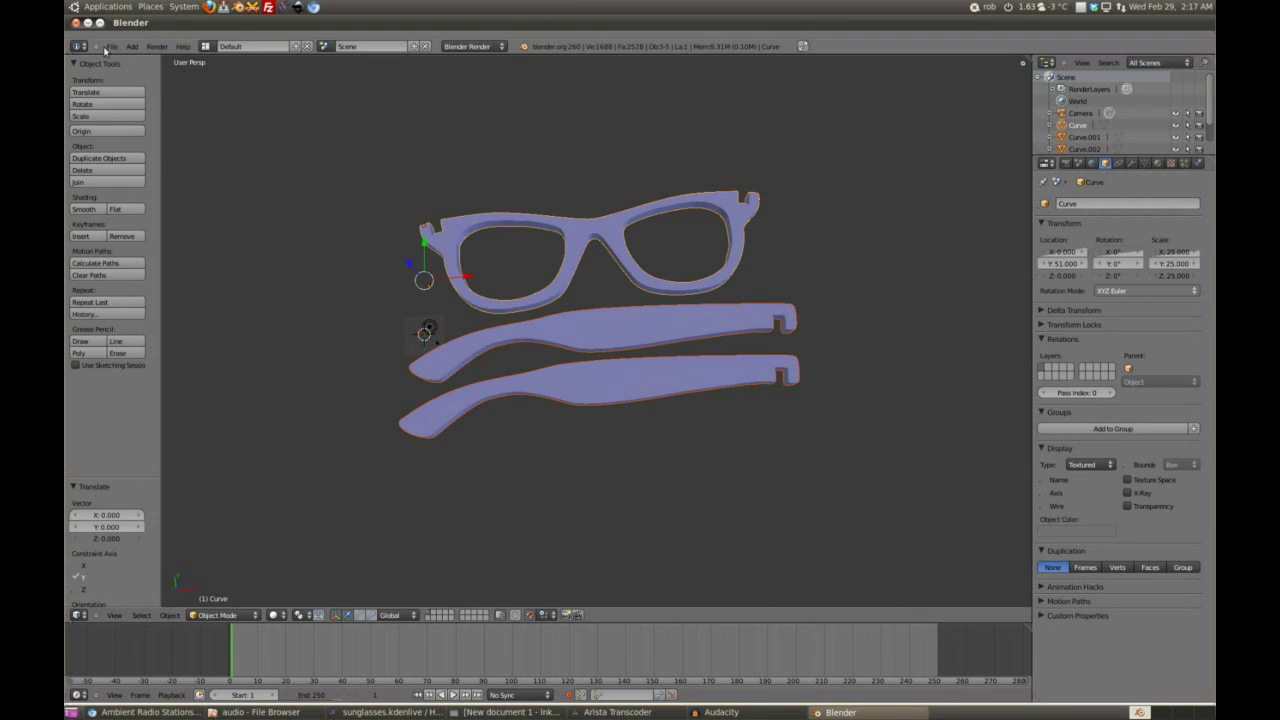
# Export the selected frame and both temple arms in STL format
pyautogui.click(110, 48)
pyautogui.moveTo(188, 243)
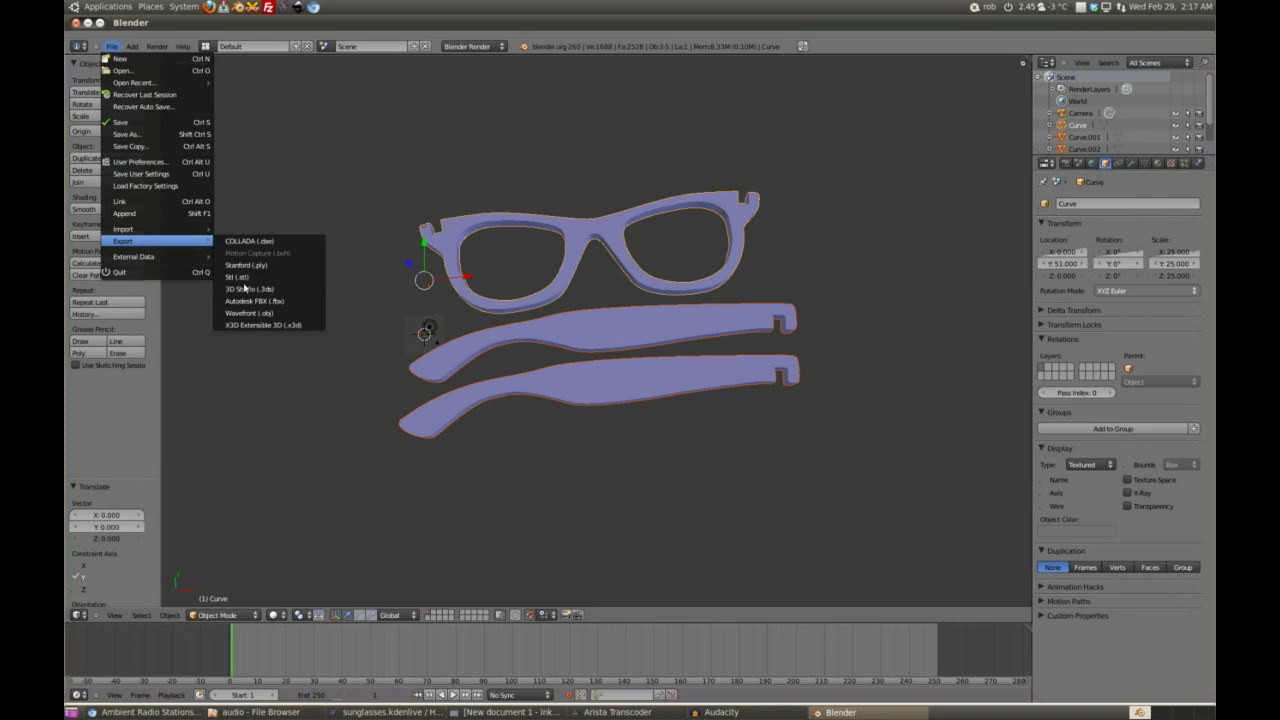
pyautogui.click(243, 277)
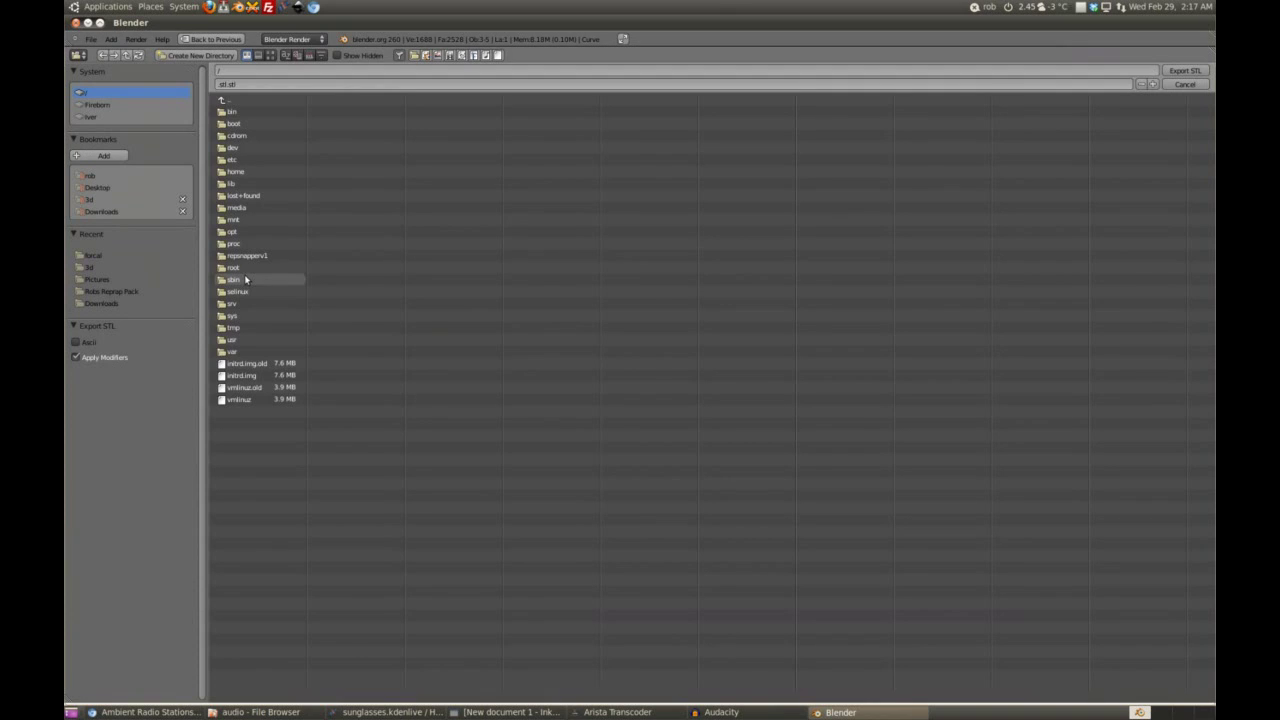